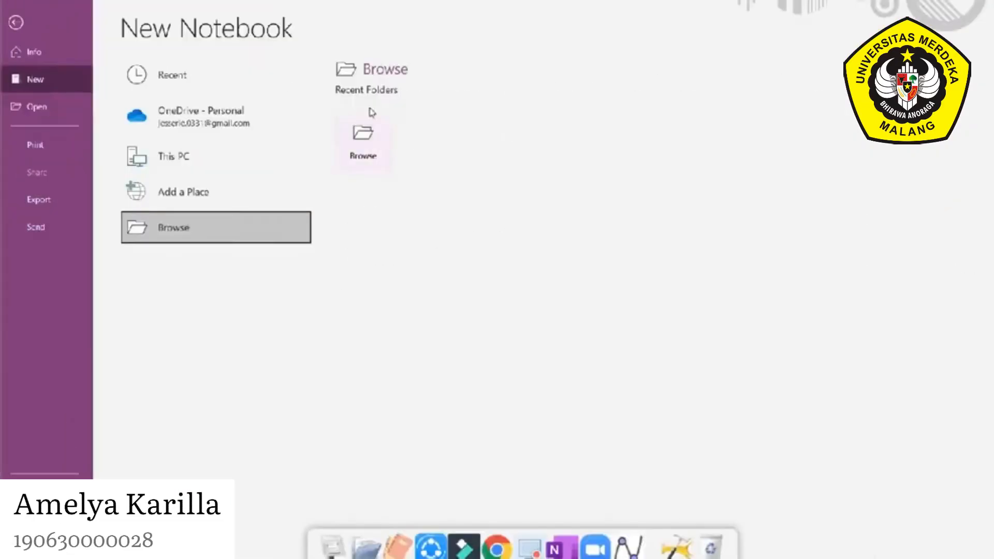
# Create a notebook named "Earth Science (2nd Quarter)" in a new "Onenote Notebooks" folder inside Documents > School
pyautogui.click(364, 132)
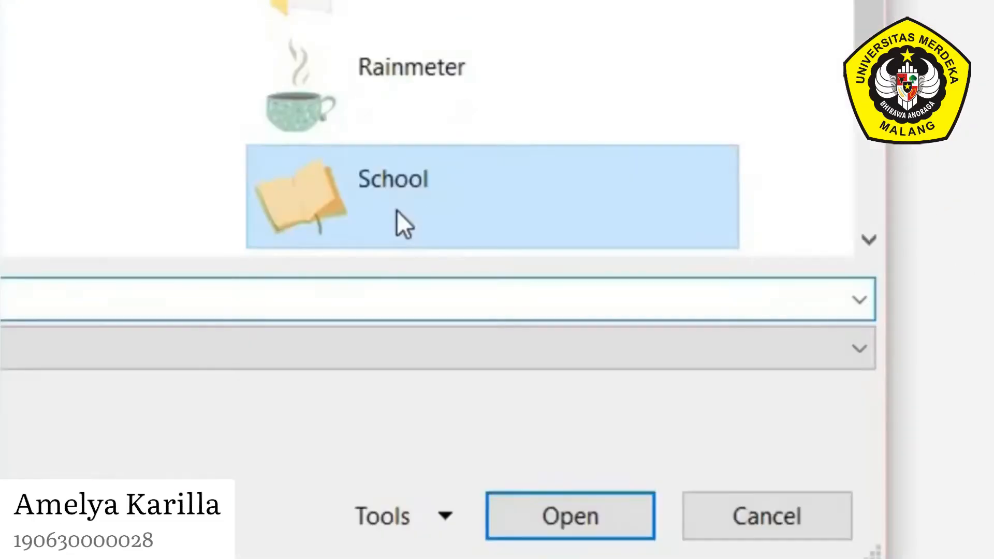
pyautogui.doubleClick(348, 194)
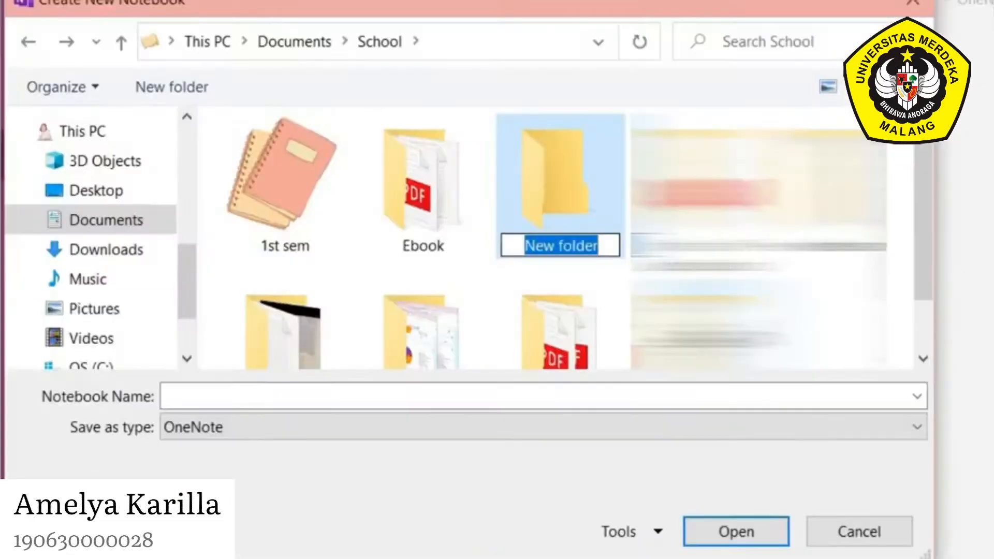
pyautogui.write('Onenote Notebooks')
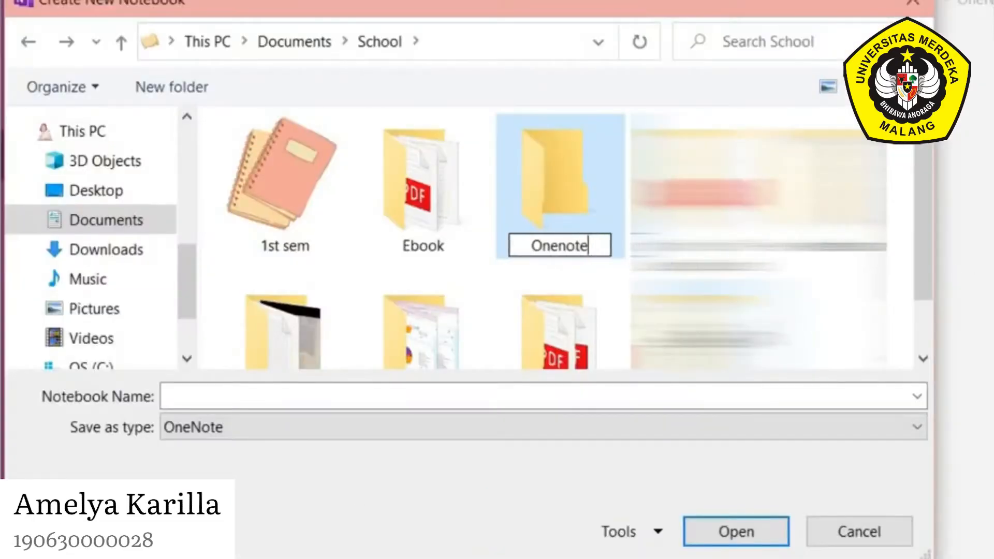
pyautogui.write('Earth Science (2 Quarter')
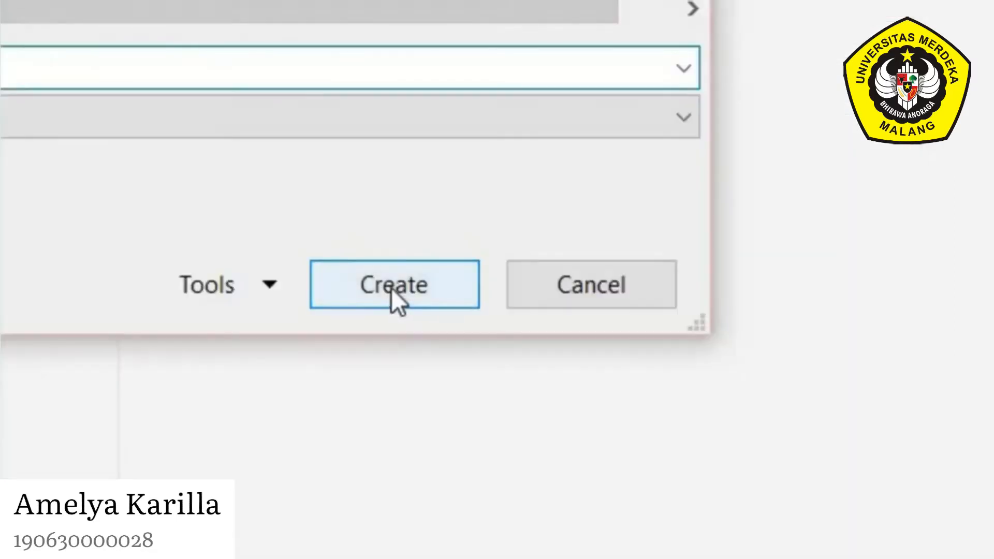
pyautogui.click(712, 518)
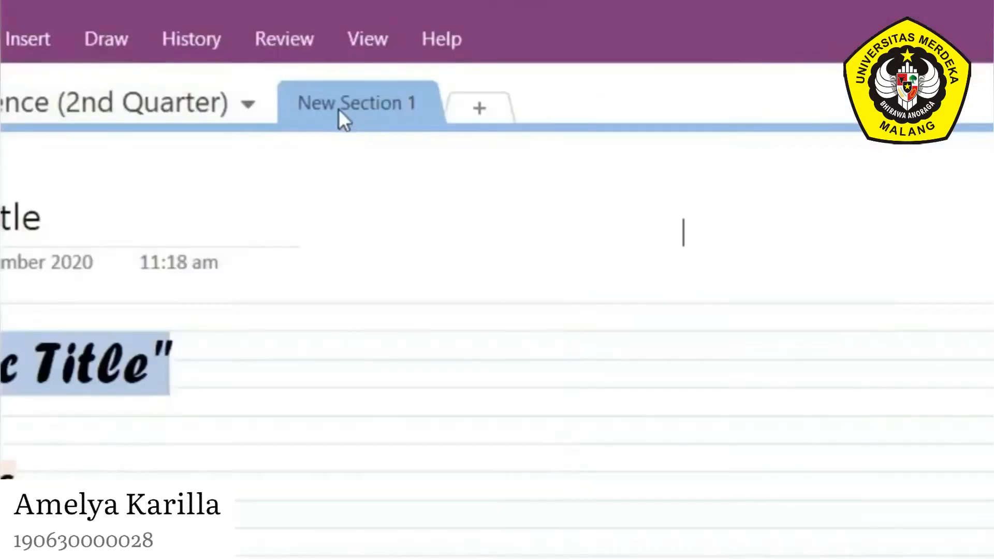
# Rename the notebook's first section "Topic Title" and add a second section
pyautogui.rightClick(227, 45)
pyautogui.click(248, 57)
pyautogui.write('Topic Title')
pyautogui.press('Return')
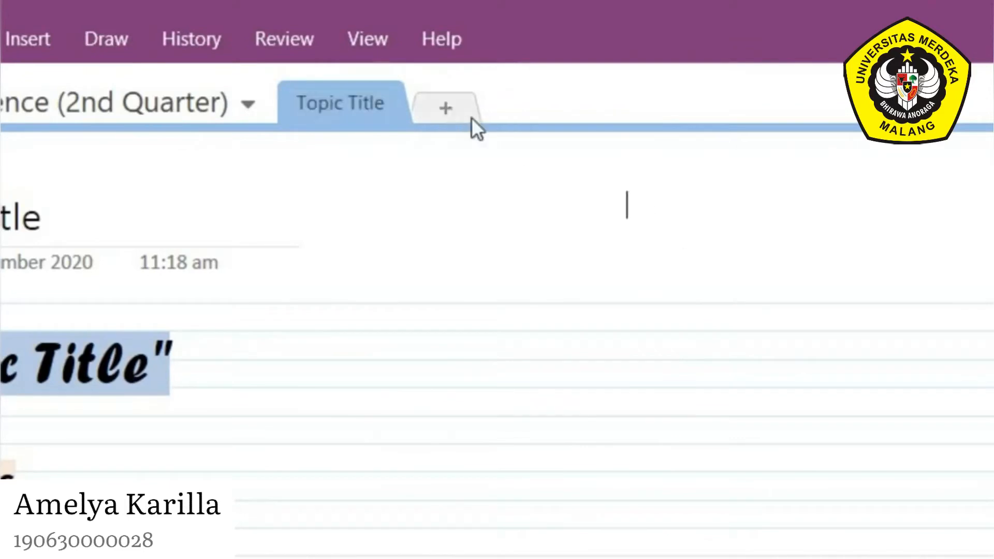
pyautogui.click(469, 118)
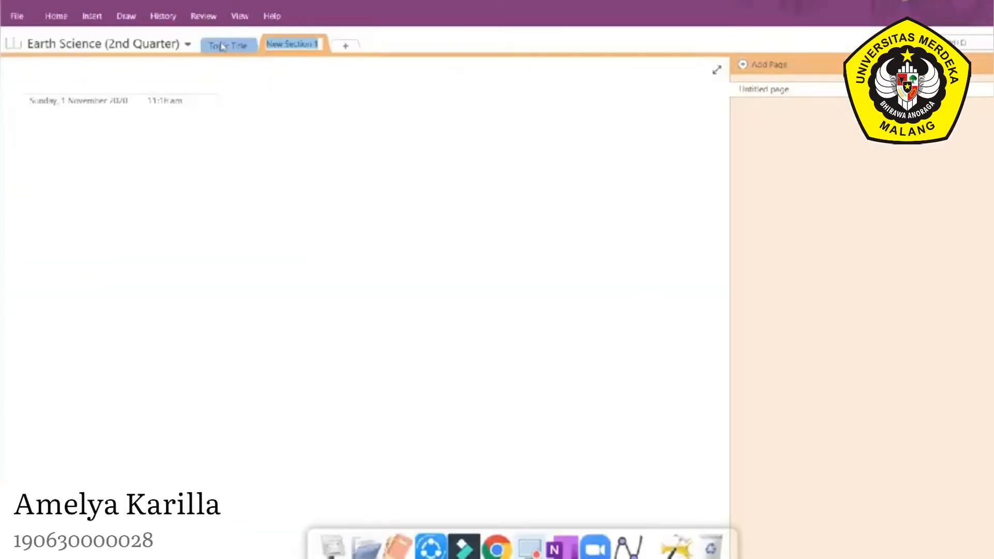
# Set the color of the Topic Title section to Red
pyautogui.click(221, 47)
pyautogui.rightClick(238, 47)
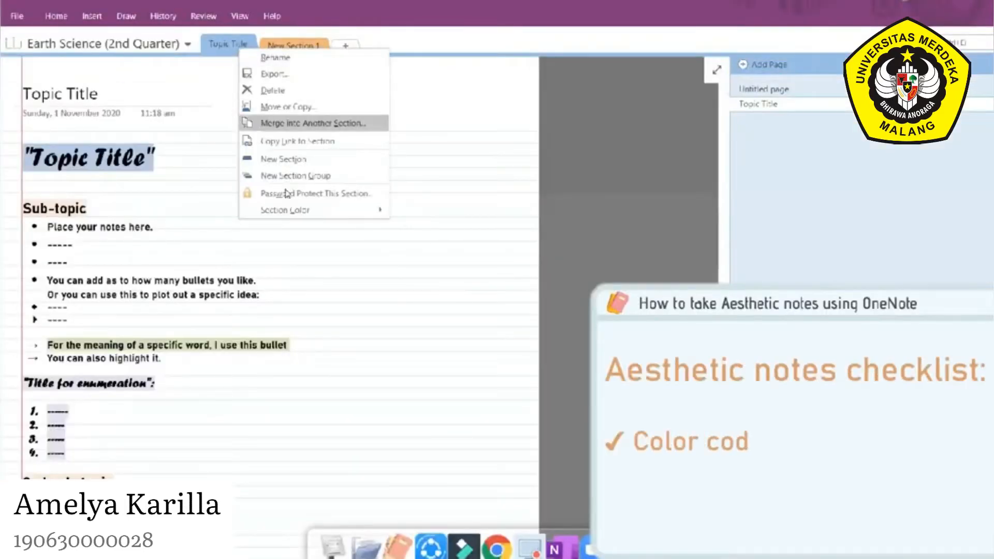
pyautogui.moveTo(285, 212)
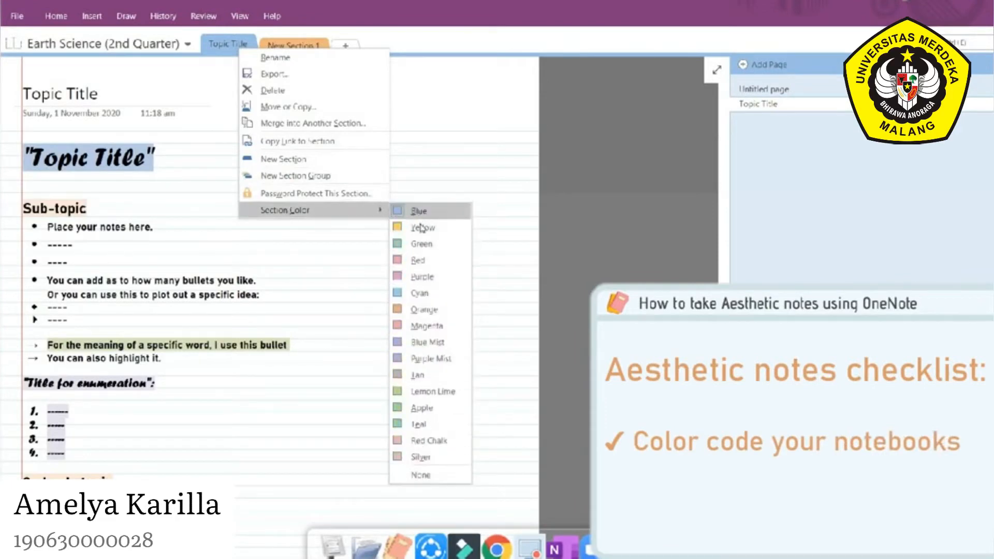
pyautogui.click(416, 260)
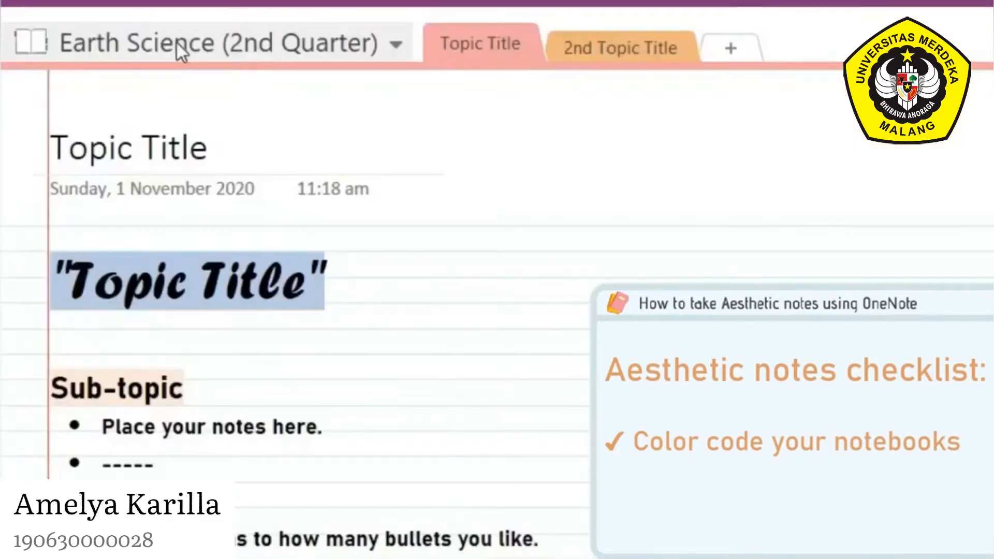
# Change the color of the Earth Science (2nd Quarter) notebook to yellow in its properties
pyautogui.click(84, 45)
pyautogui.rightClick(82, 105)
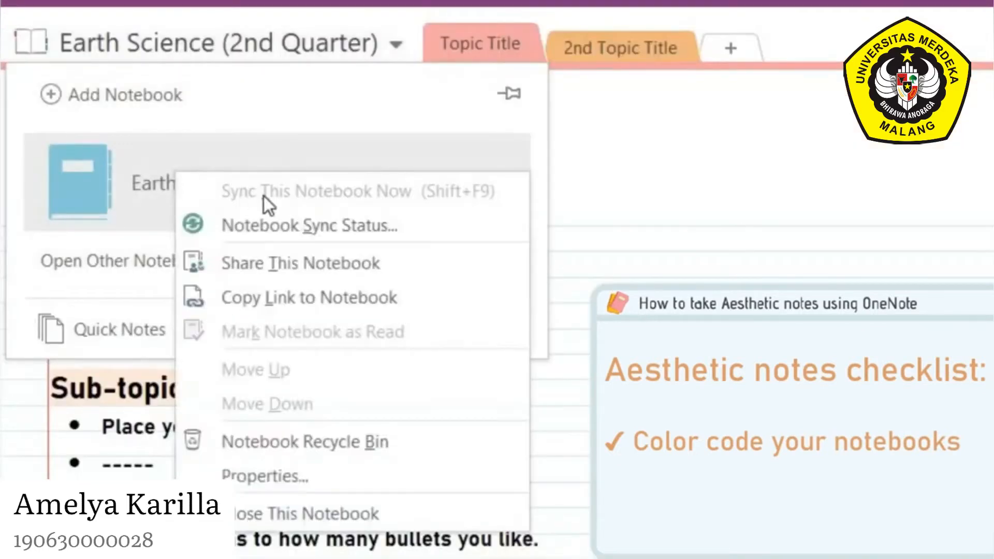
pyautogui.click(320, 477)
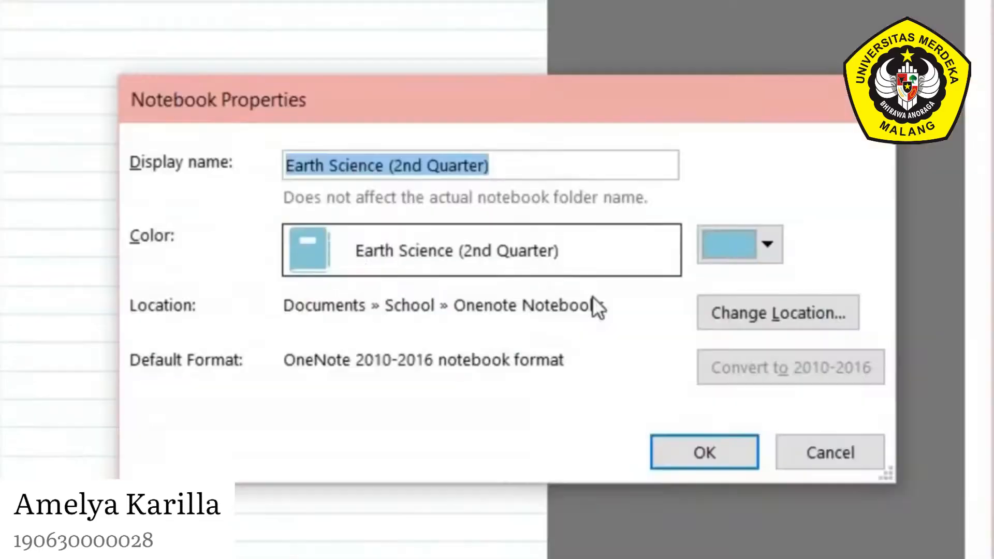
pyautogui.click(764, 262)
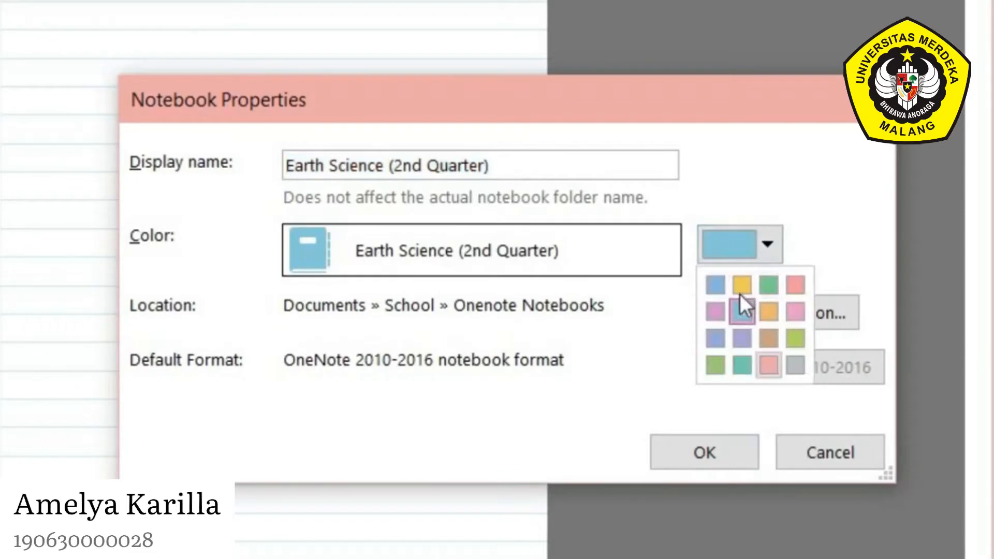
pyautogui.click(739, 288)
pyautogui.click(678, 466)
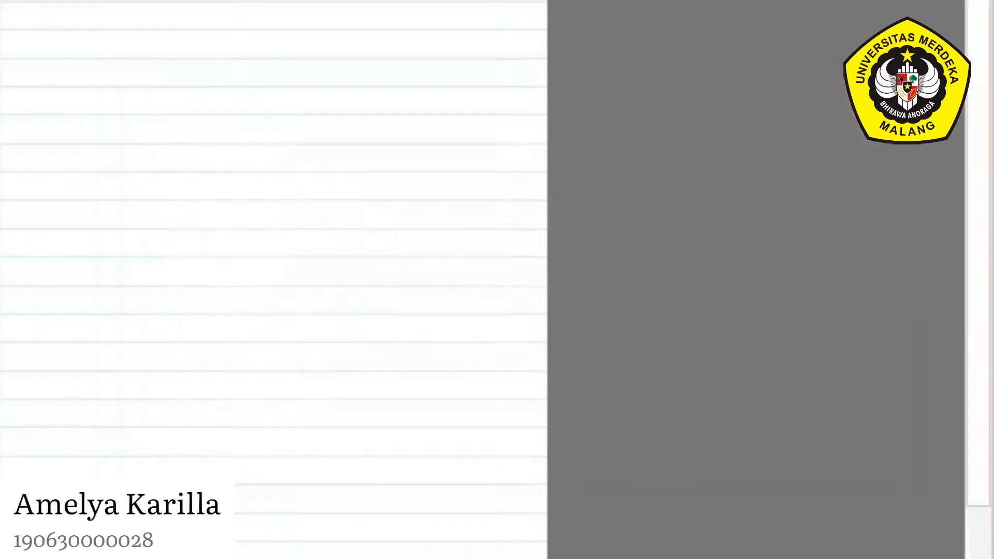
pyautogui.click(104, 43)
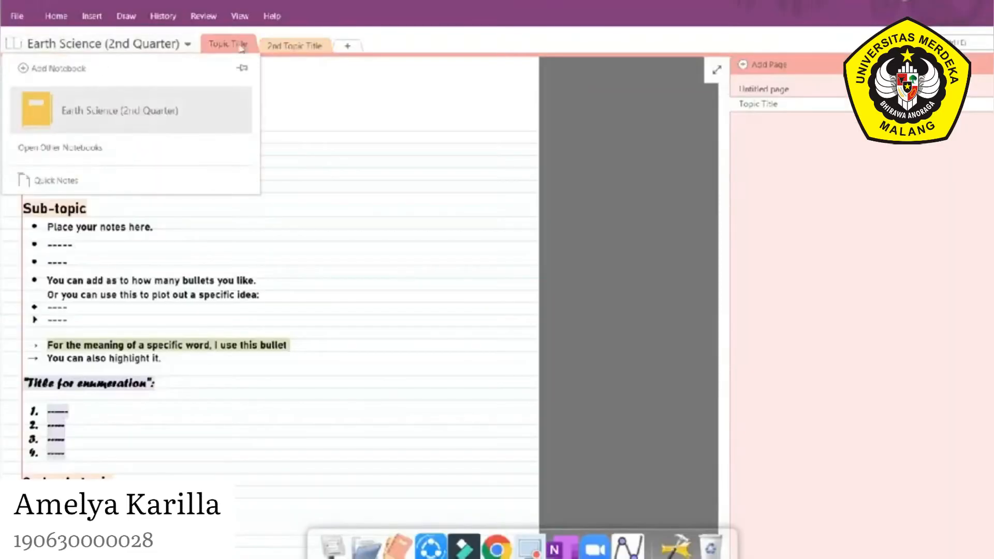
pyautogui.click(242, 46)
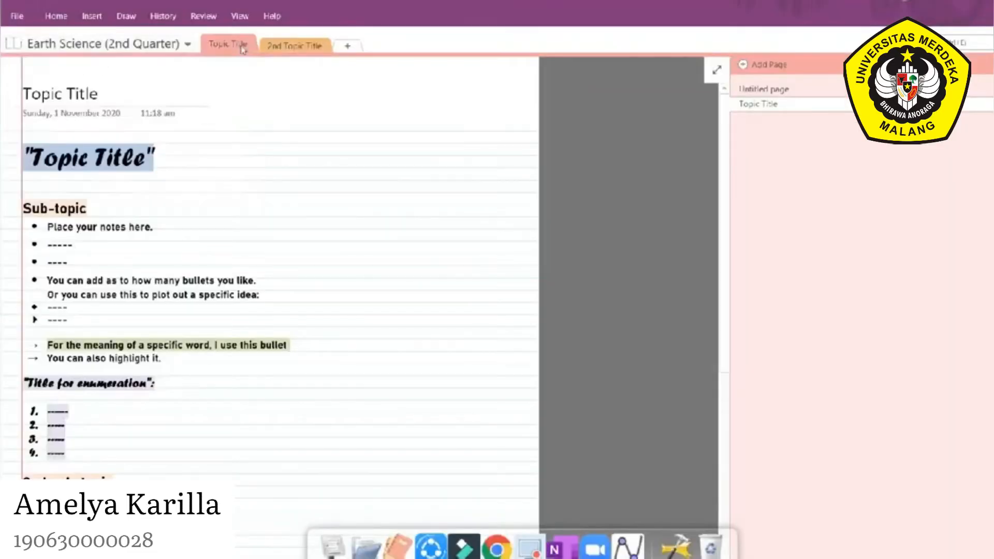
pyautogui.rightClick(244, 50)
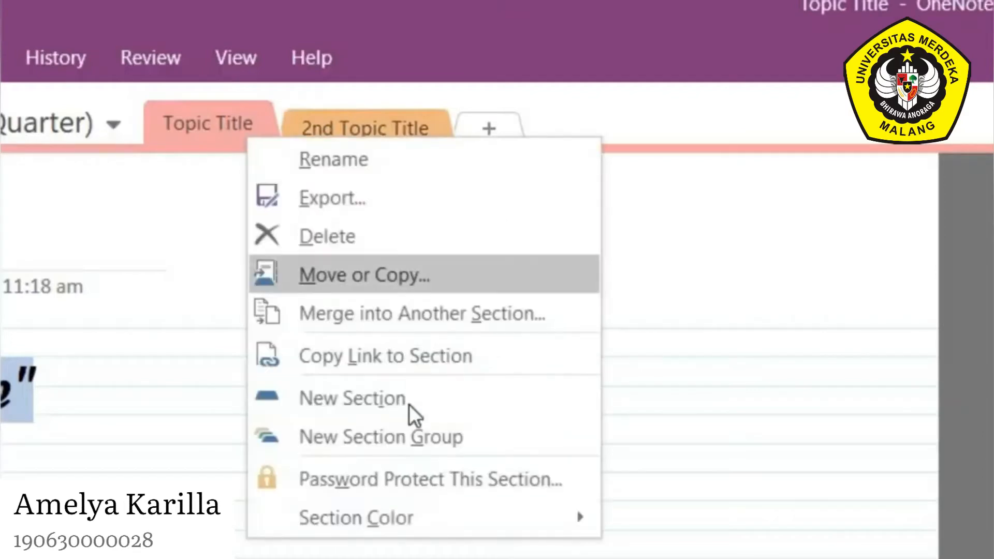
pyautogui.click(408, 404)
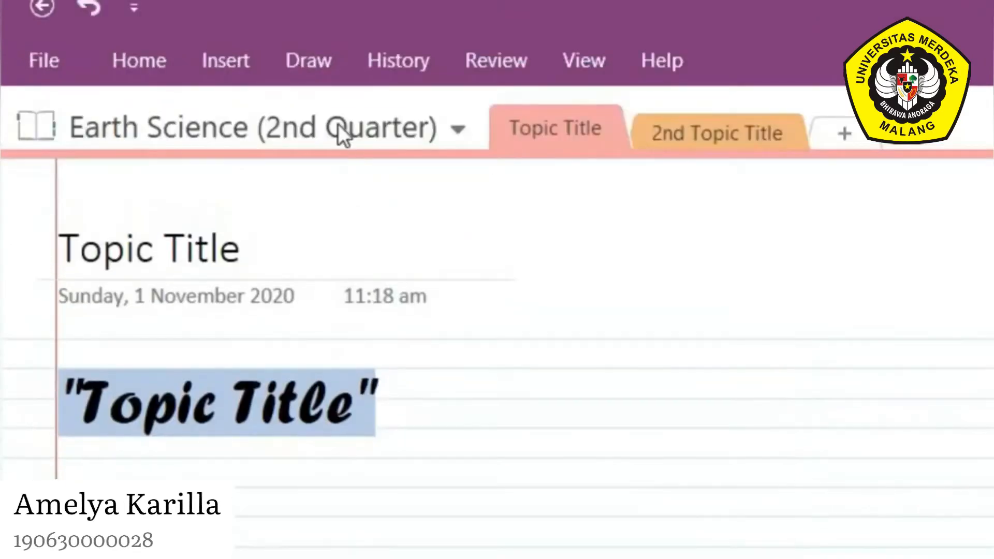
# Change the color of the Philo (2nd Quarter) notebook to green in its properties
pyautogui.click(337, 126)
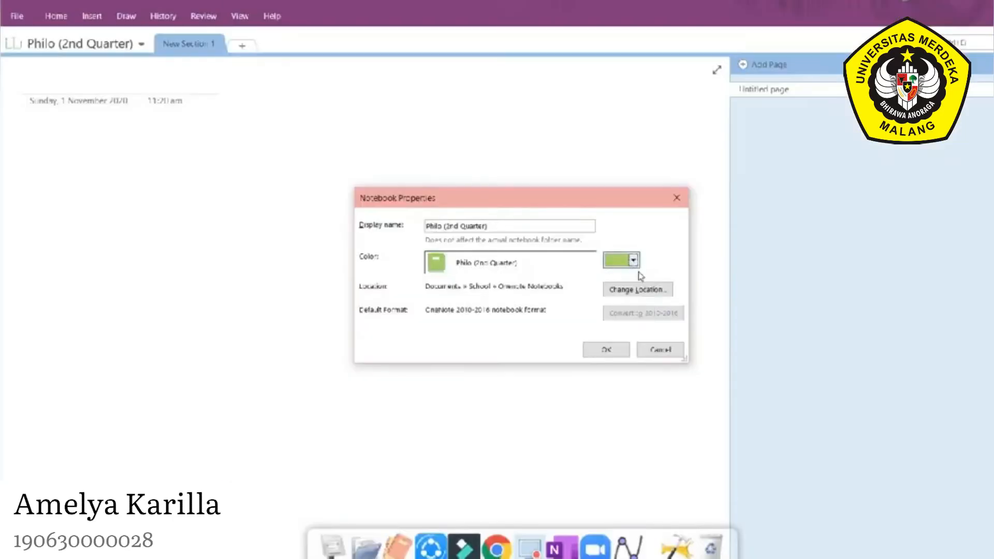
pyautogui.click(632, 260)
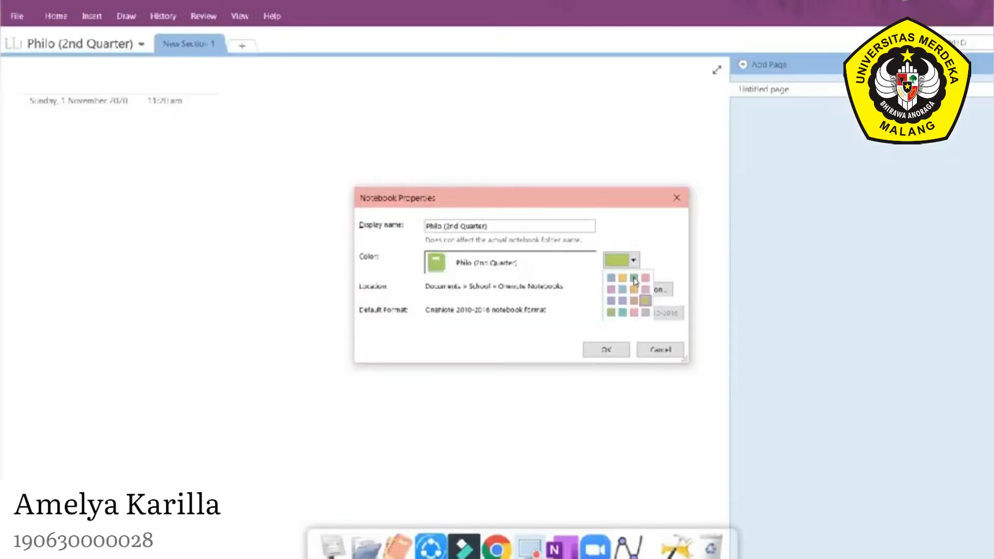
pyautogui.click(636, 274)
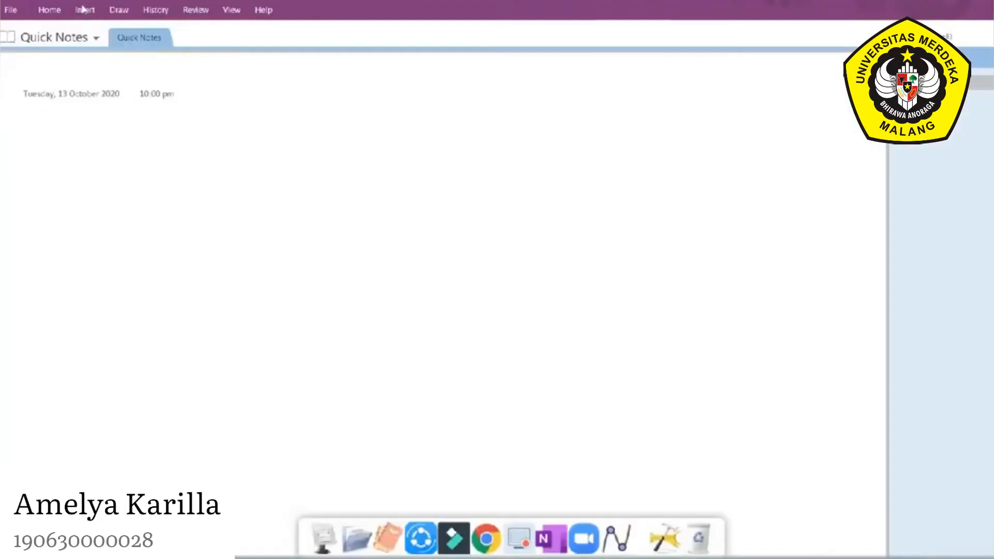
# Show the page templates in Quick Notes and add sample pages from the Academic templates
pyautogui.click(84, 10)
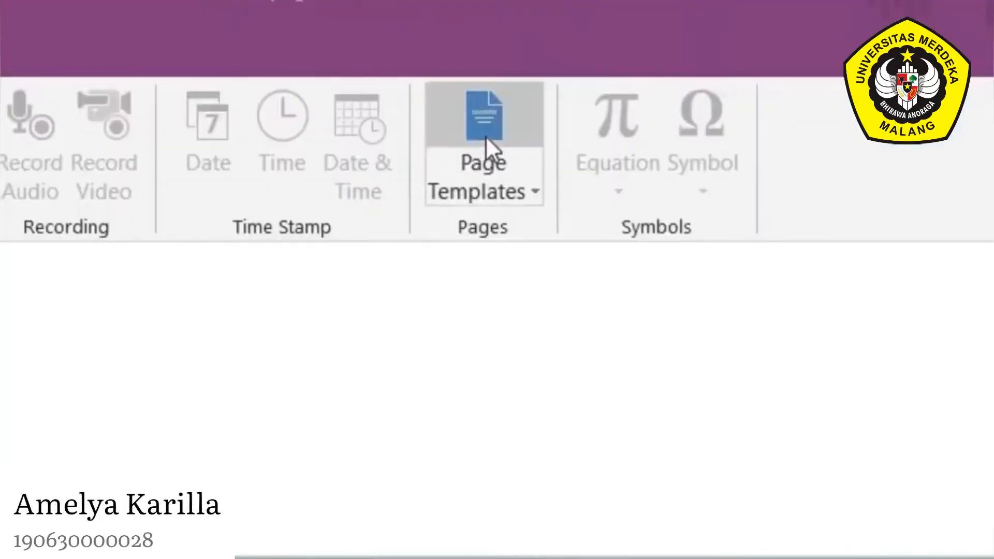
pyautogui.click(574, 36)
pyautogui.click(756, 151)
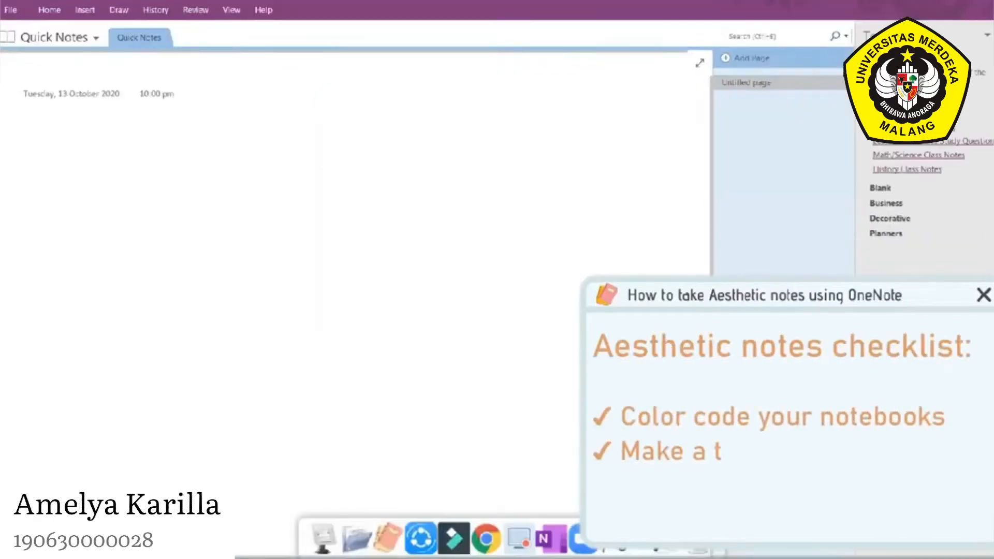
pyautogui.click(906, 113)
pyautogui.click(907, 126)
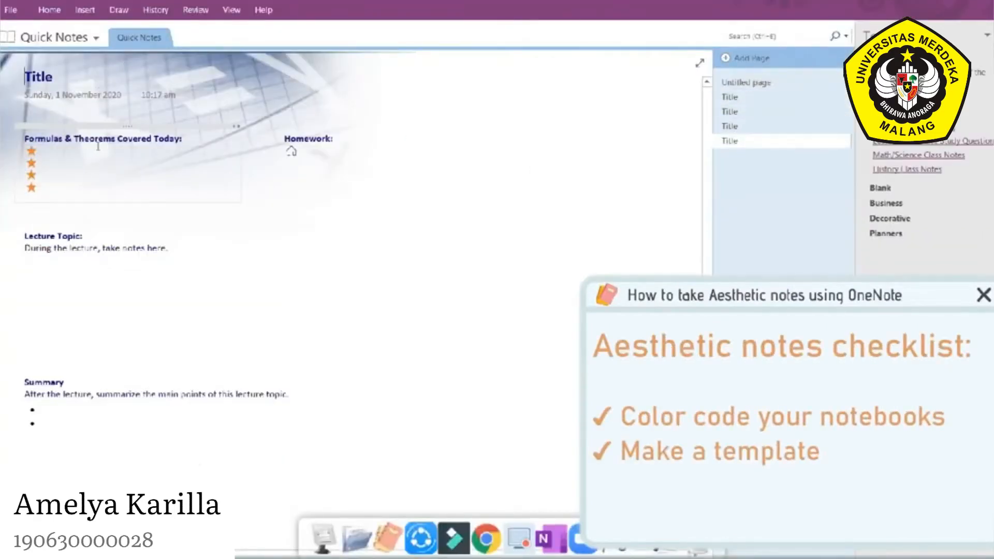
# Title the Quick Notes page "Topic Title" and set its paper size to A4 with a height of 33.3 cm
pyautogui.write('ic Title')
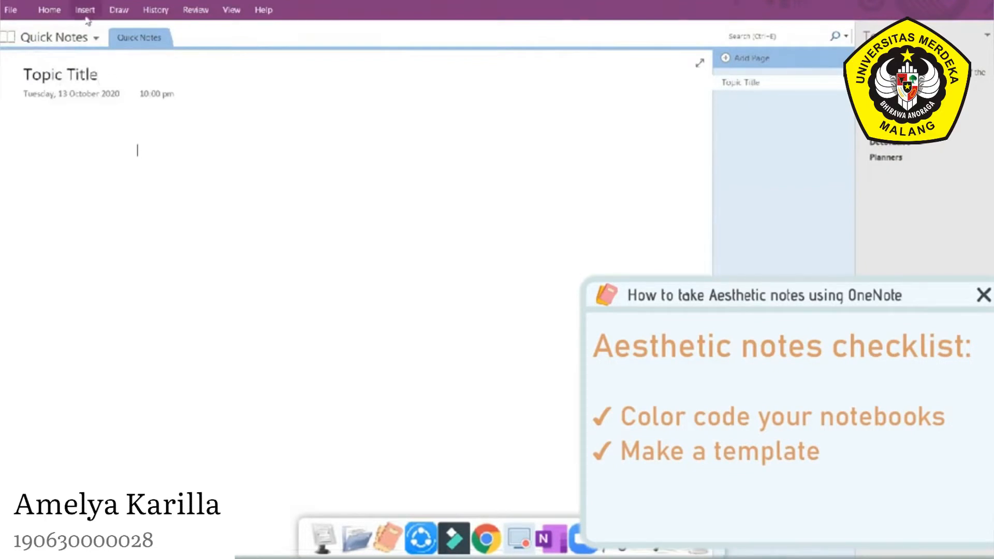
pyautogui.click(231, 10)
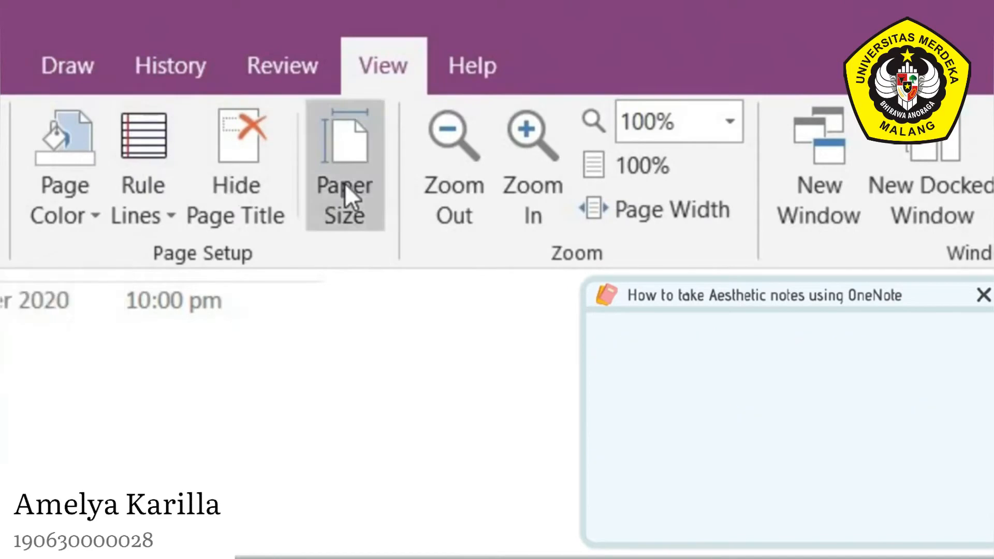
pyautogui.click(344, 183)
pyautogui.click(895, 111)
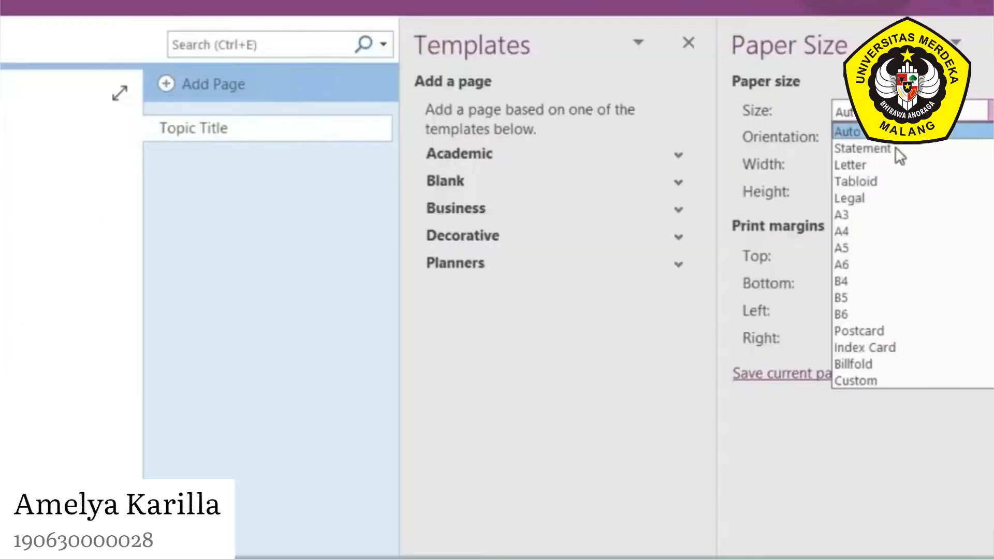
pyautogui.click(854, 233)
pyautogui.click(867, 191)
pyautogui.doubleClick(852, 191)
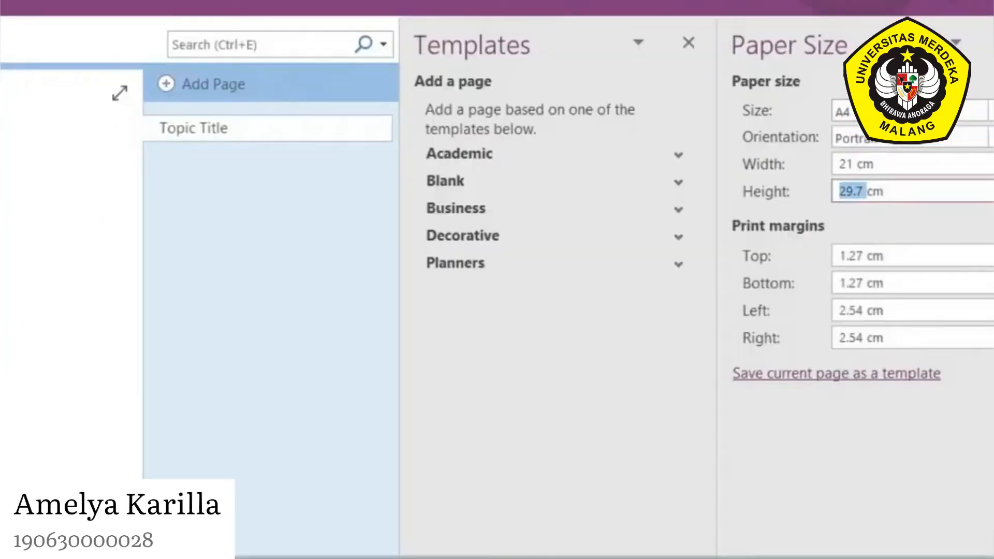
pyautogui.write('33')
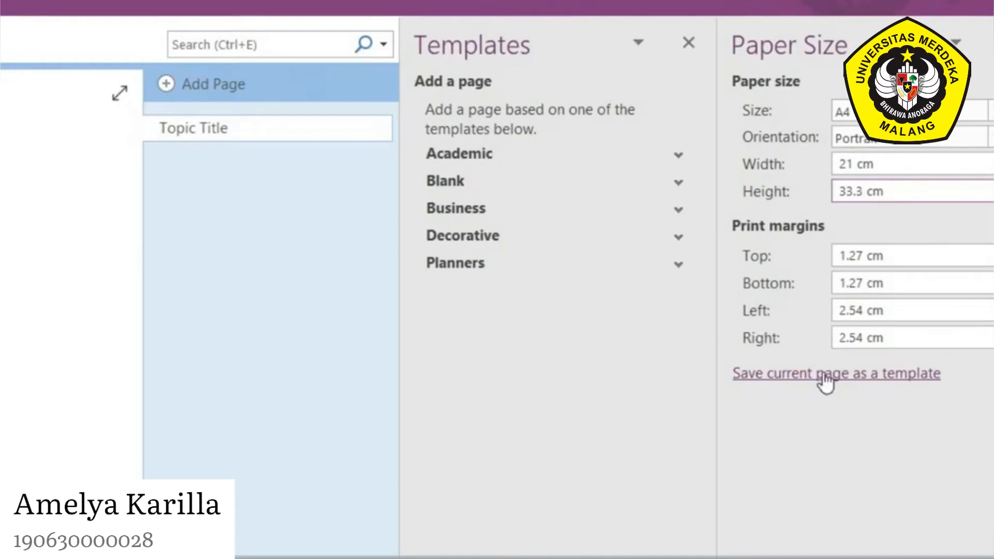
# Set the top, bottom and left print margins to 1 cm and save the page as the section's default template "default paper size"
pyautogui.click(863, 256)
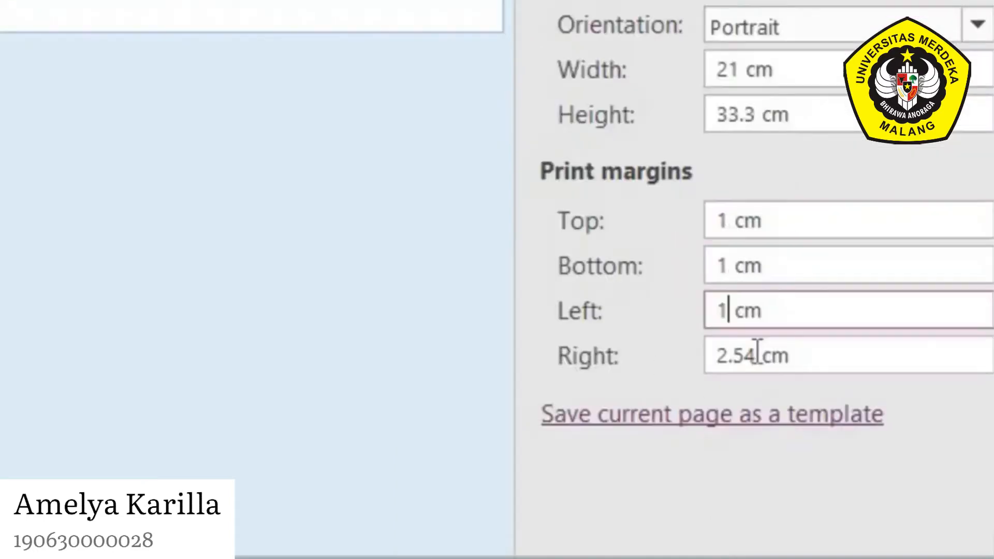
pyautogui.click(756, 353)
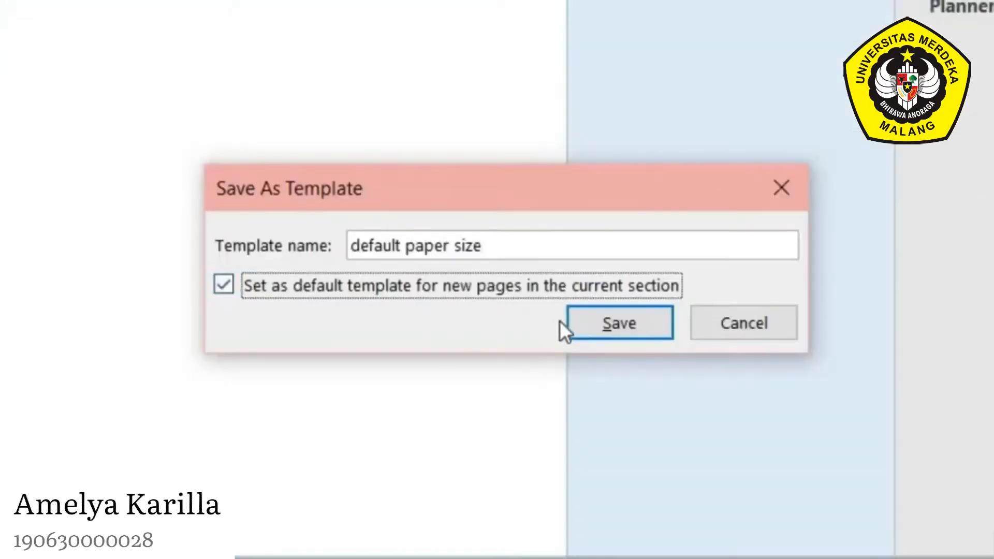
pyautogui.click(587, 329)
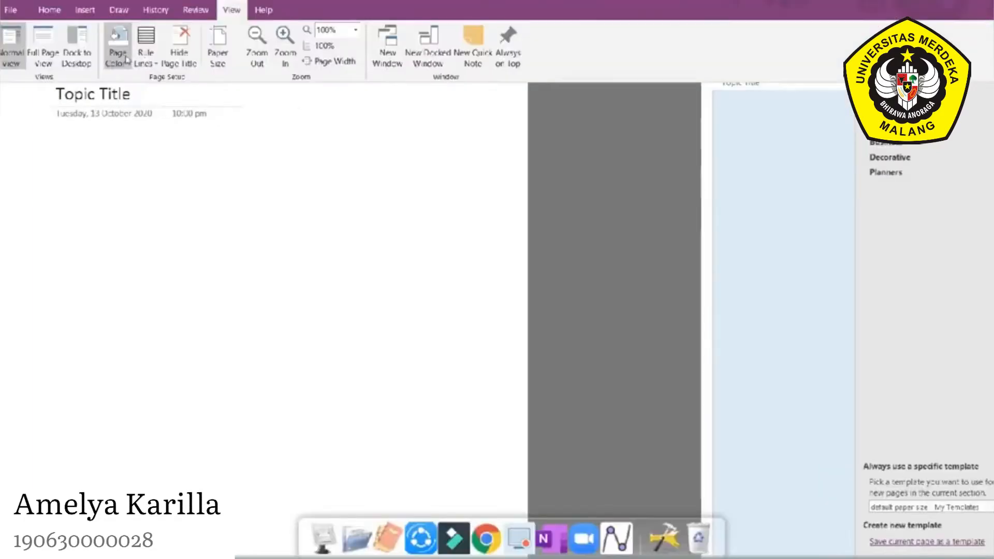
# Try out a page color and apply horizontal rule lines with a red margin line to the Topic Title page
pyautogui.click(126, 59)
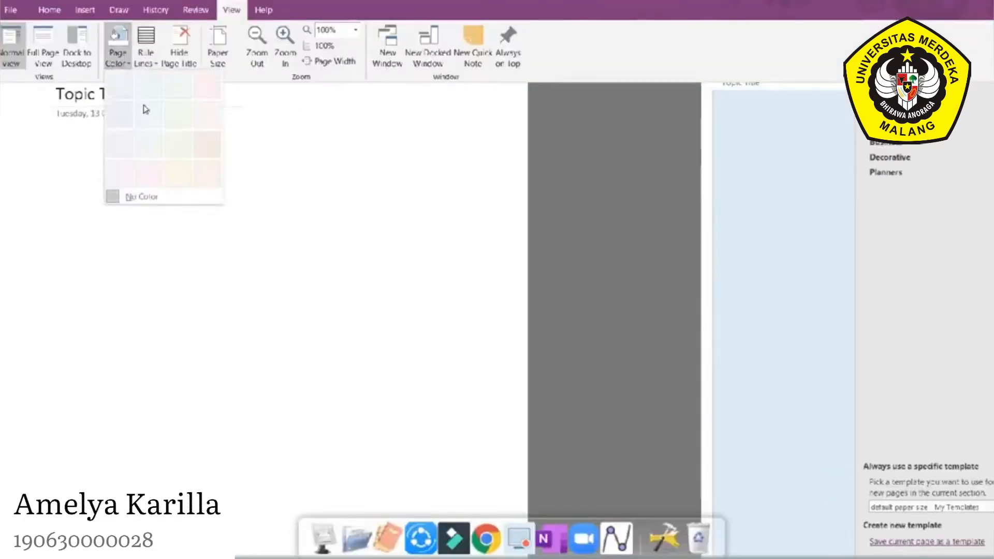
pyautogui.click(147, 110)
pyautogui.click(118, 57)
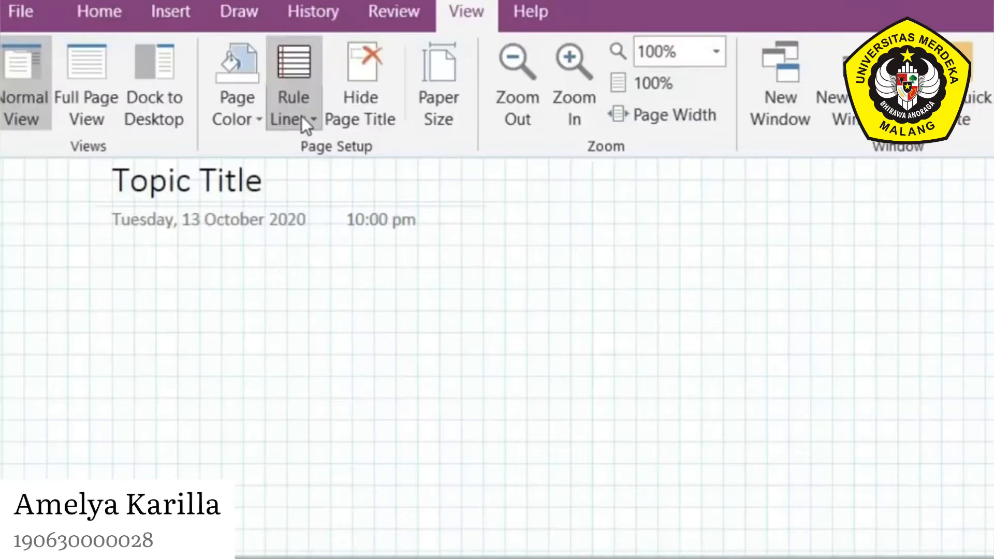
pyautogui.click(150, 62)
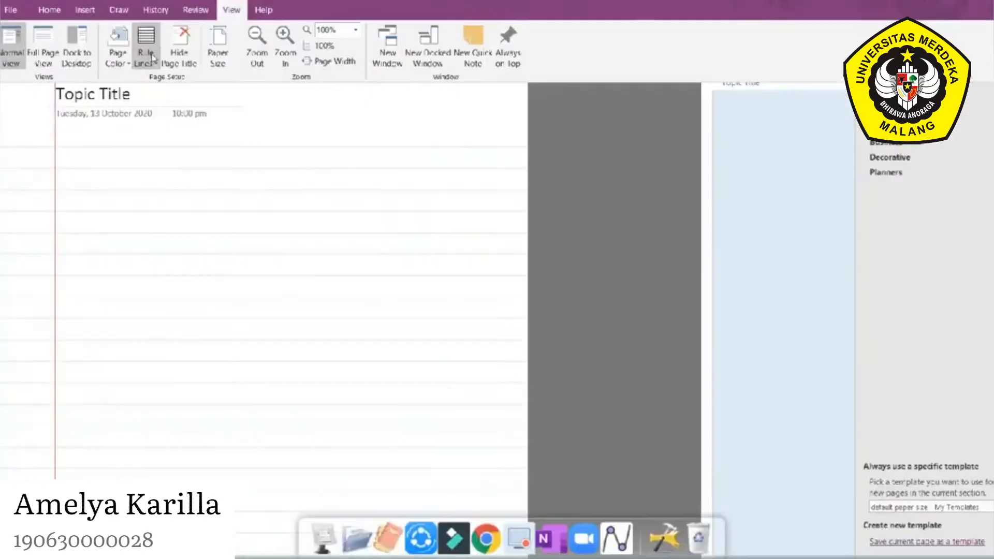
# Apply narrower rule lines to the page and add the quoted heading "Topic Title" in the note body
pyautogui.click(149, 61)
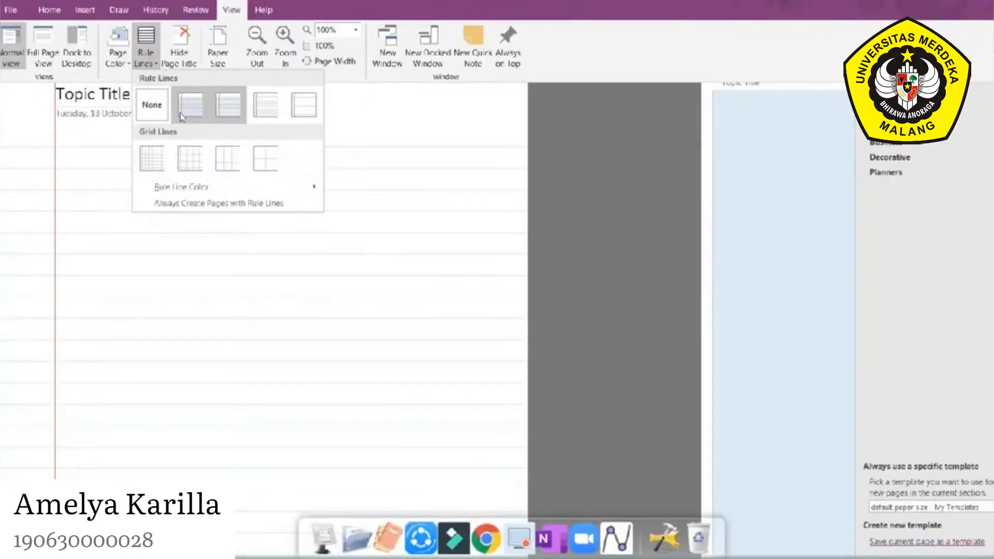
pyautogui.click(188, 102)
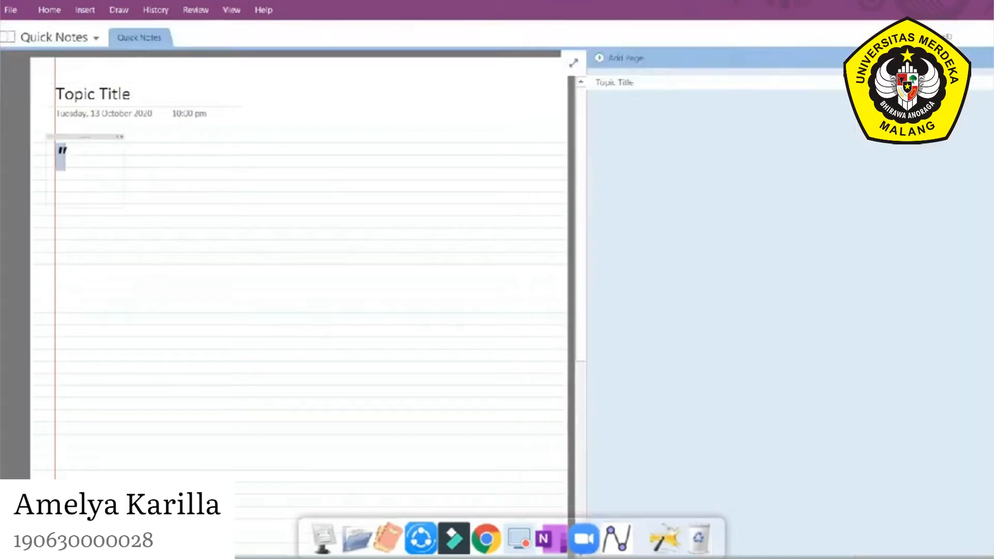
pyautogui.write('"Topic Title"')
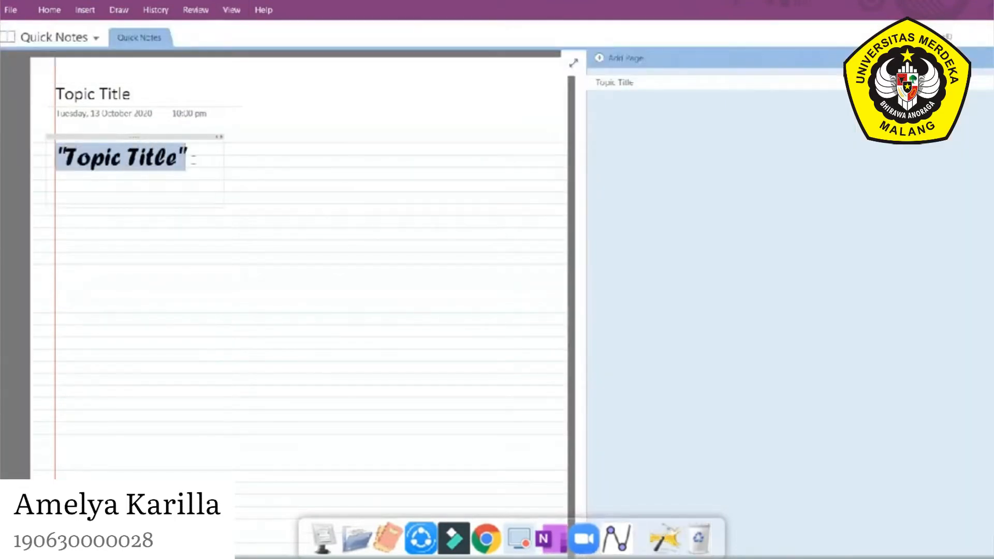
# Look through the bullet library and the font choices available for the note text
pyautogui.click(49, 10)
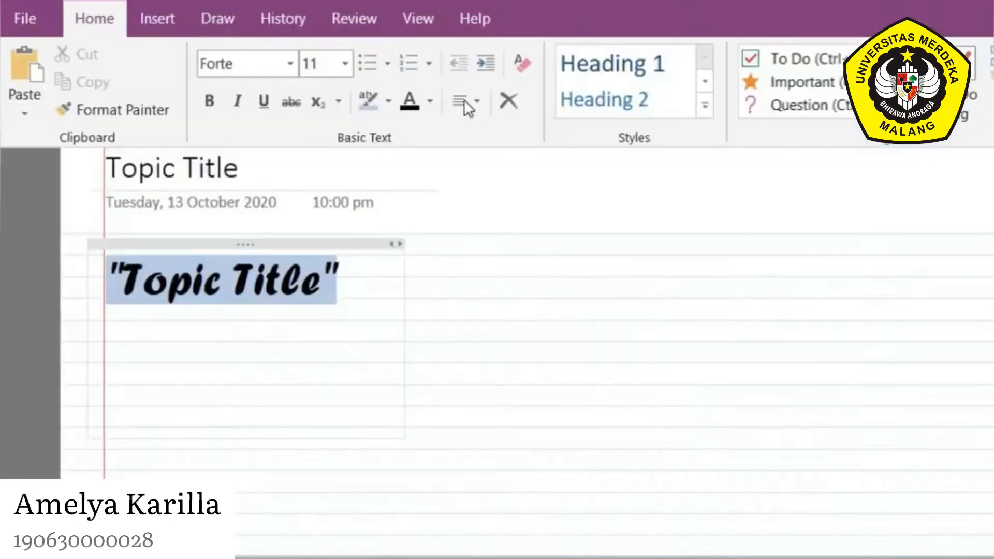
pyautogui.click(389, 61)
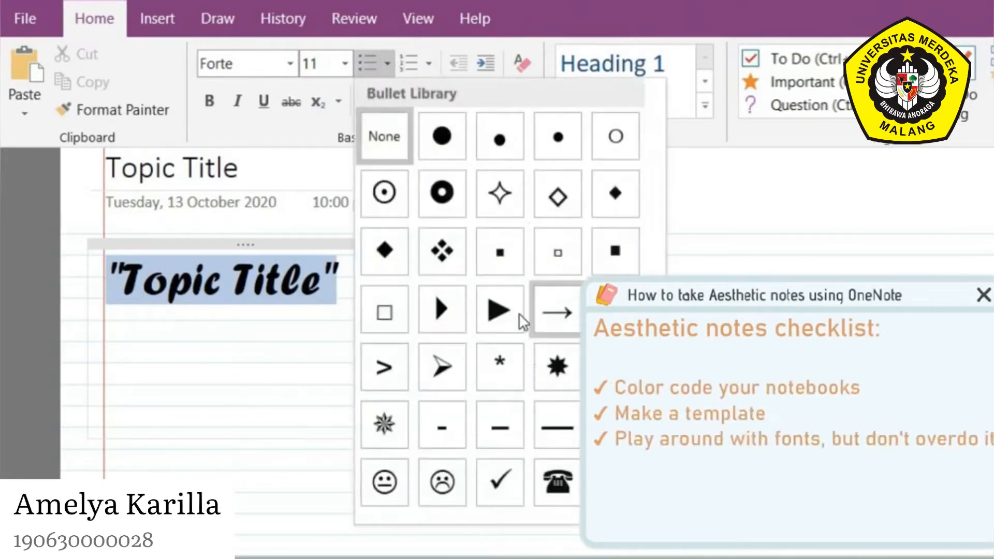
pyautogui.click(290, 64)
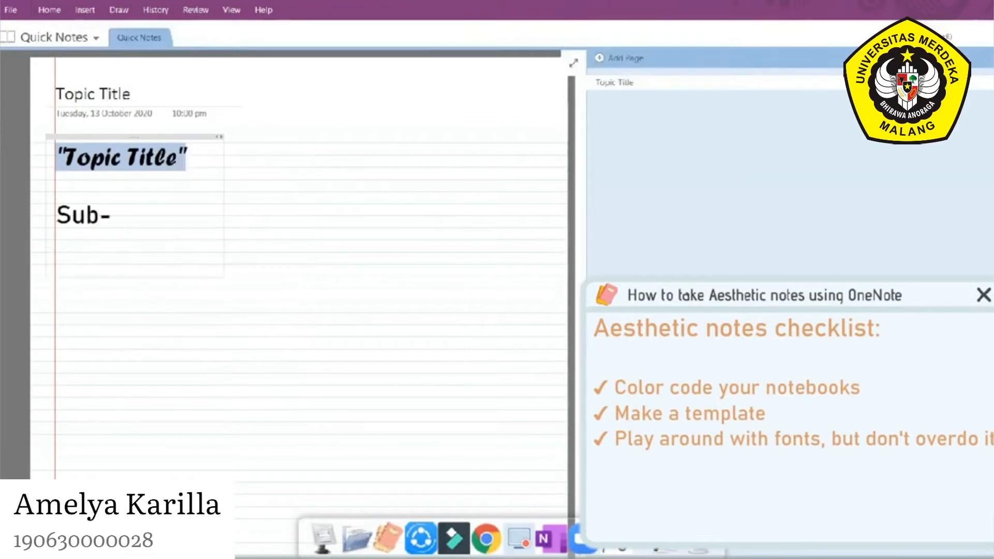
# Format the "Sub-topic" line as size 16, bold, with a light orange highlight
pyautogui.moveTo(166, 216); pyautogui.dragTo(56, 216)
pyautogui.click(135, 182)
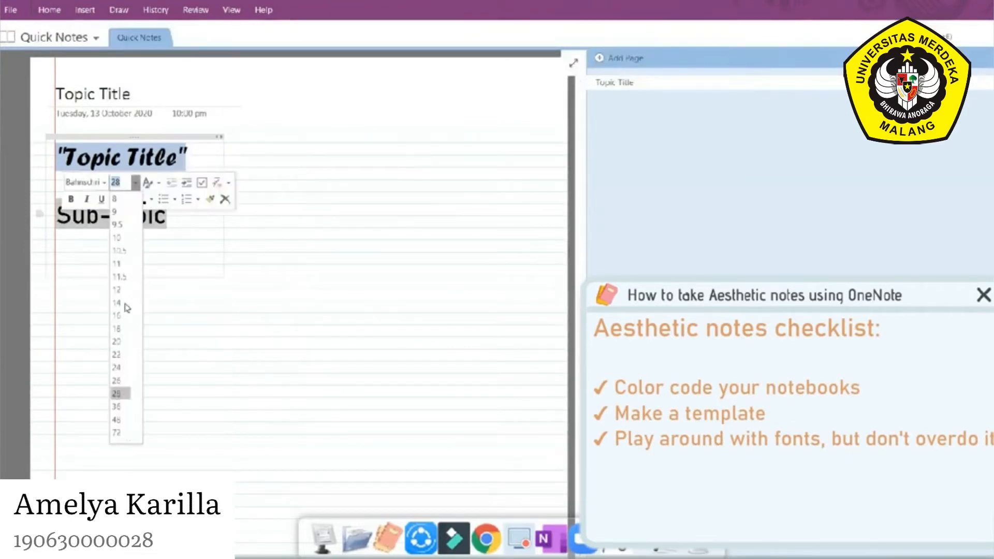
pyautogui.click(117, 314)
pyautogui.click(71, 199)
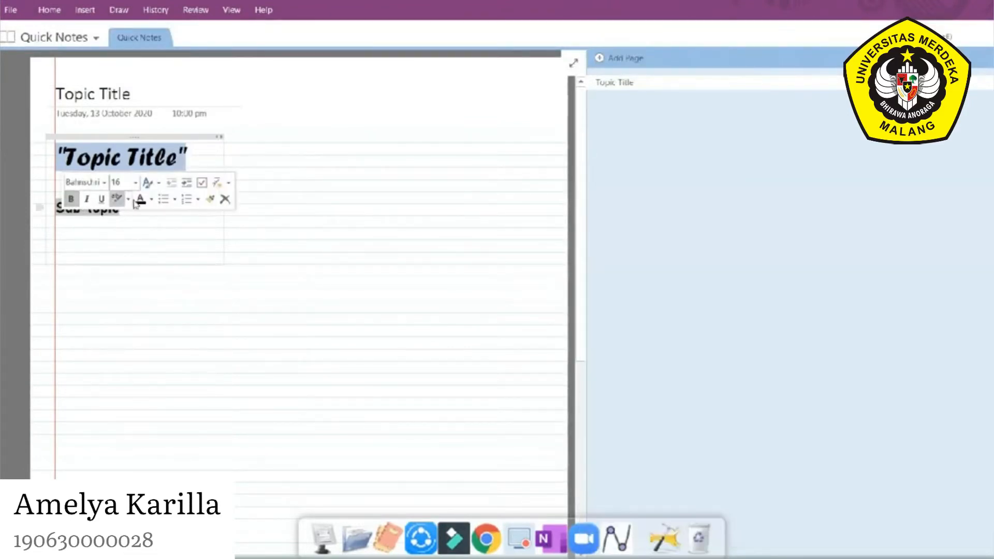
pyautogui.click(129, 200)
pyautogui.click(141, 322)
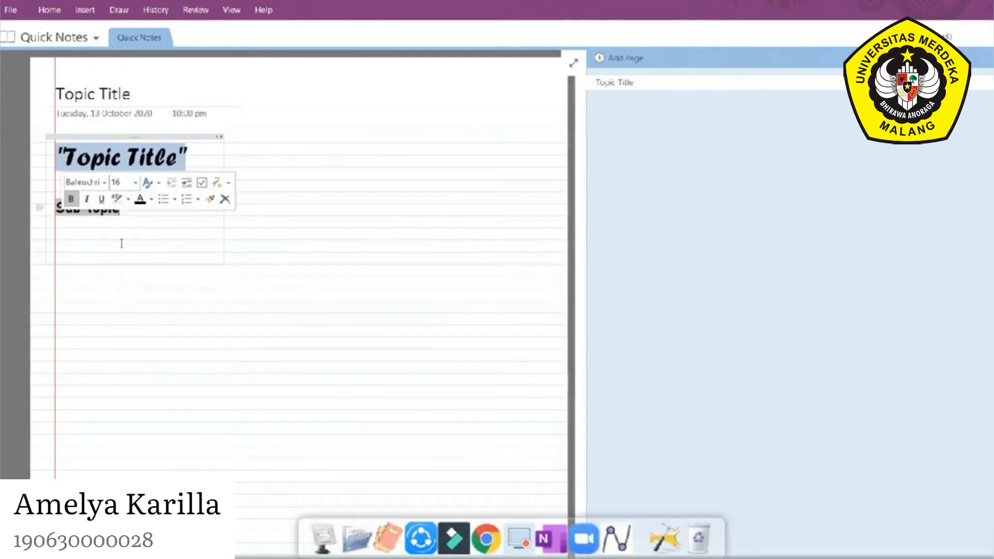
# Add bulleted placeholder notes starting with "Place your notes here." and highlight the line about a specific word's meaning in light green
pyautogui.click(120, 242)
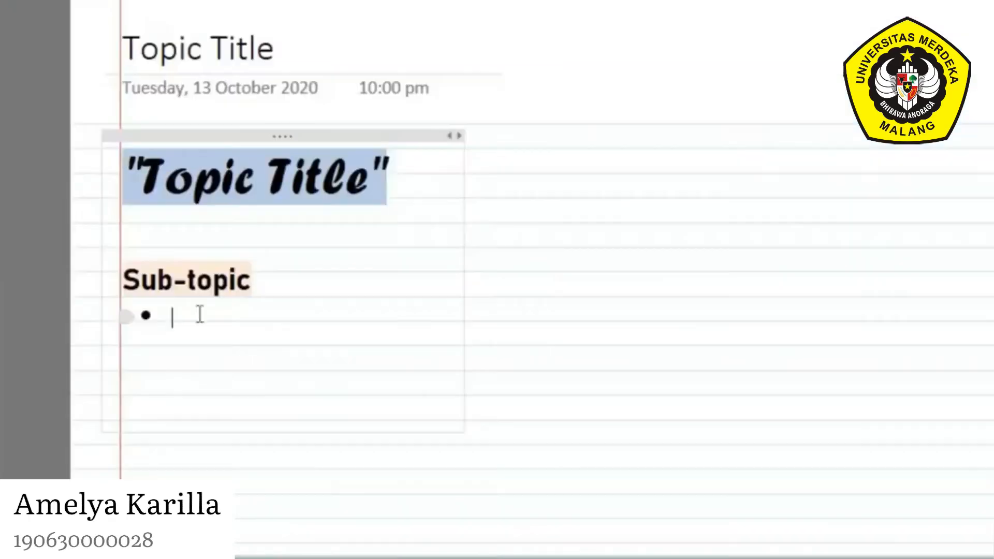
pyautogui.write('your notes here')
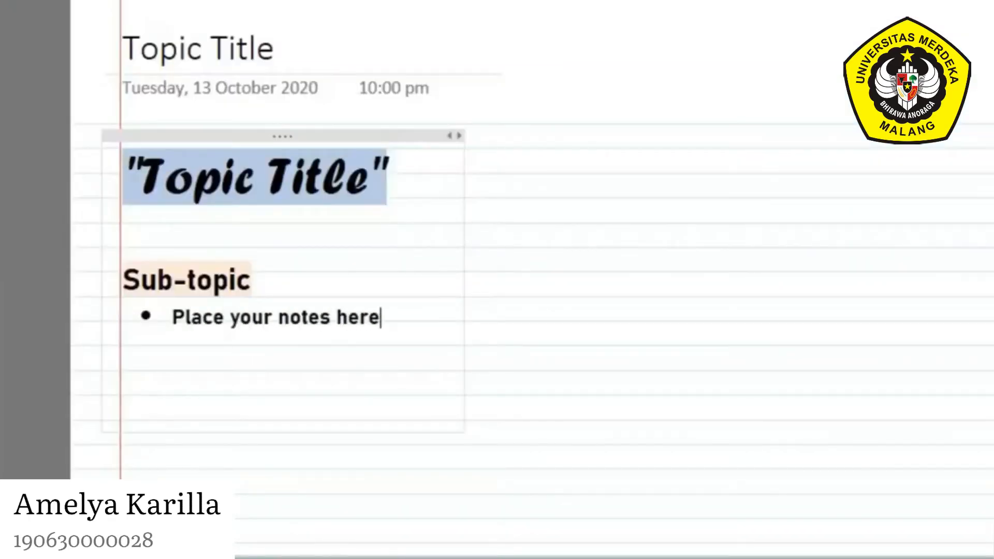
pyautogui.write('.')
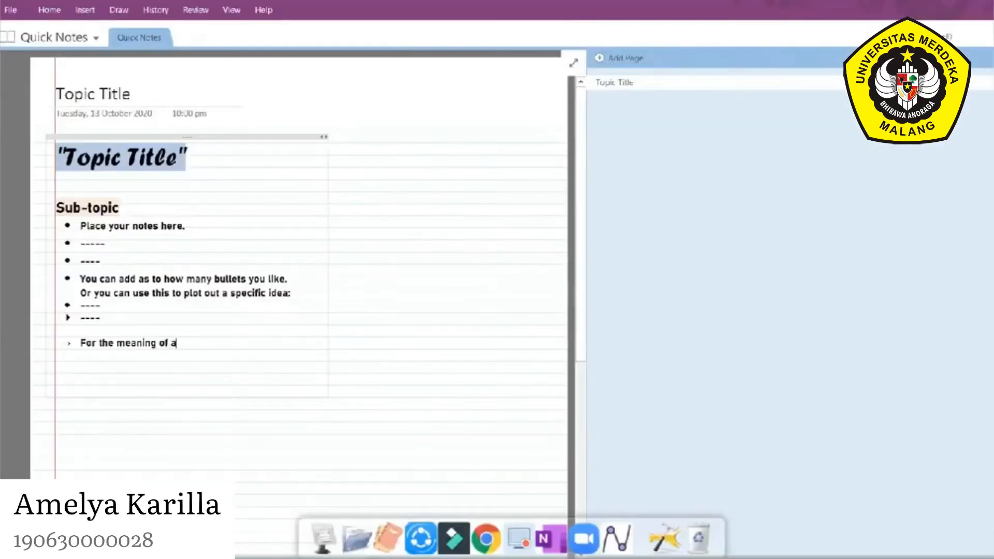
pyautogui.write('spe')
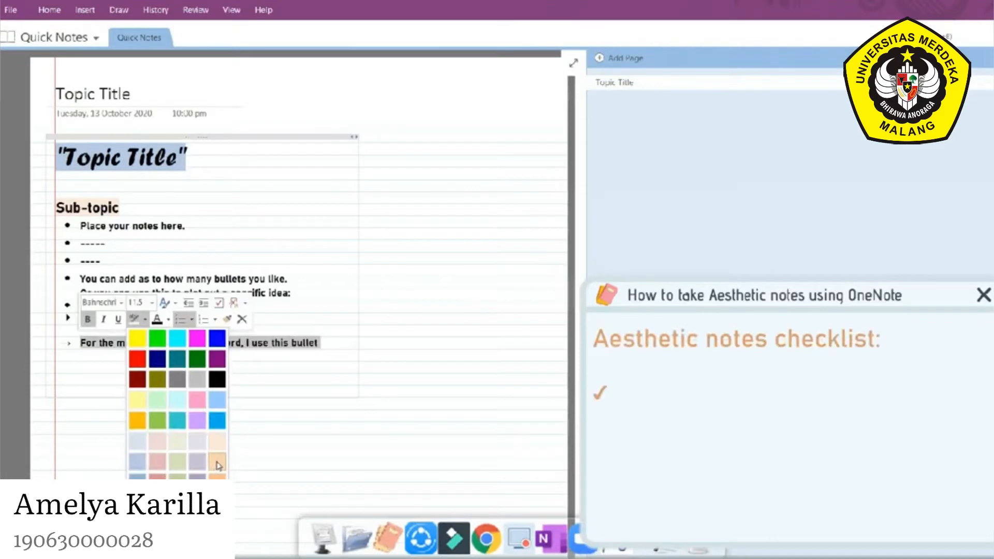
pyautogui.click(216, 464)
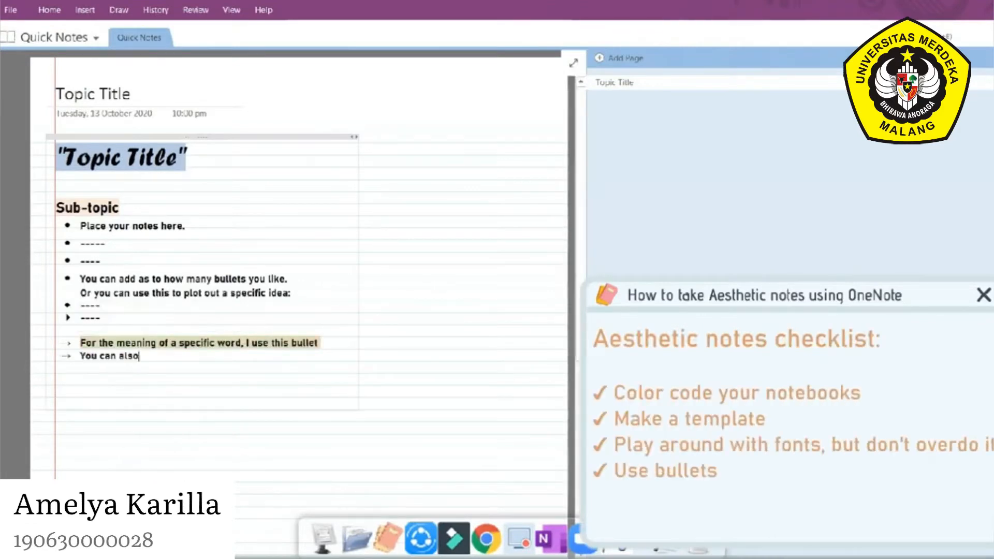
# Set the "Title for enumerations" heading in Forte and highlight the "2nd sub-topic" heading in light orange
pyautogui.click(85, 9)
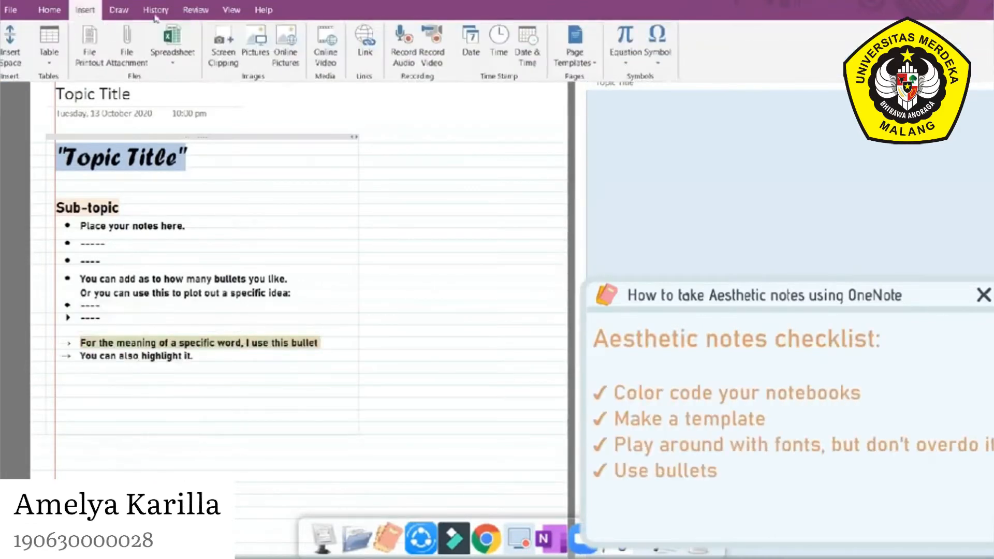
pyautogui.click(50, 10)
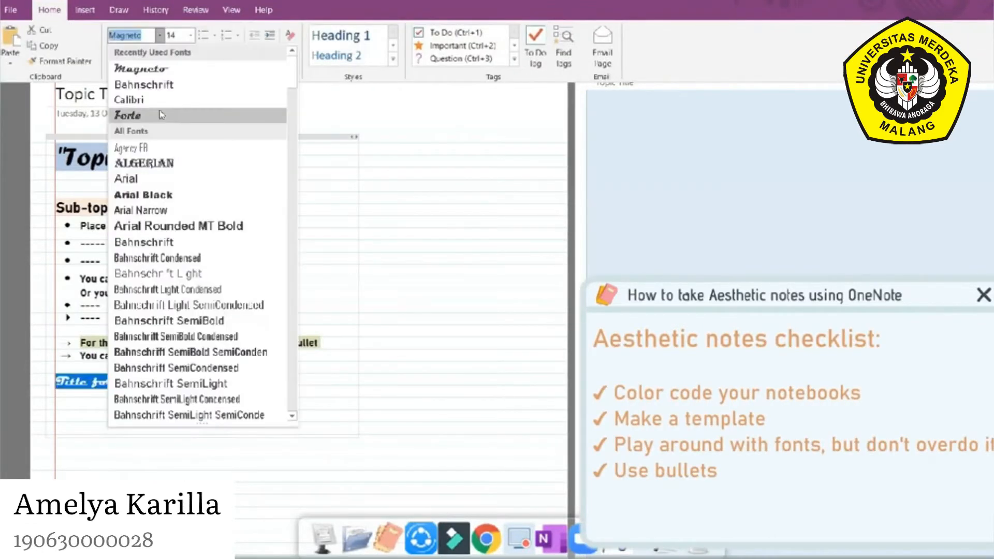
pyautogui.click(160, 113)
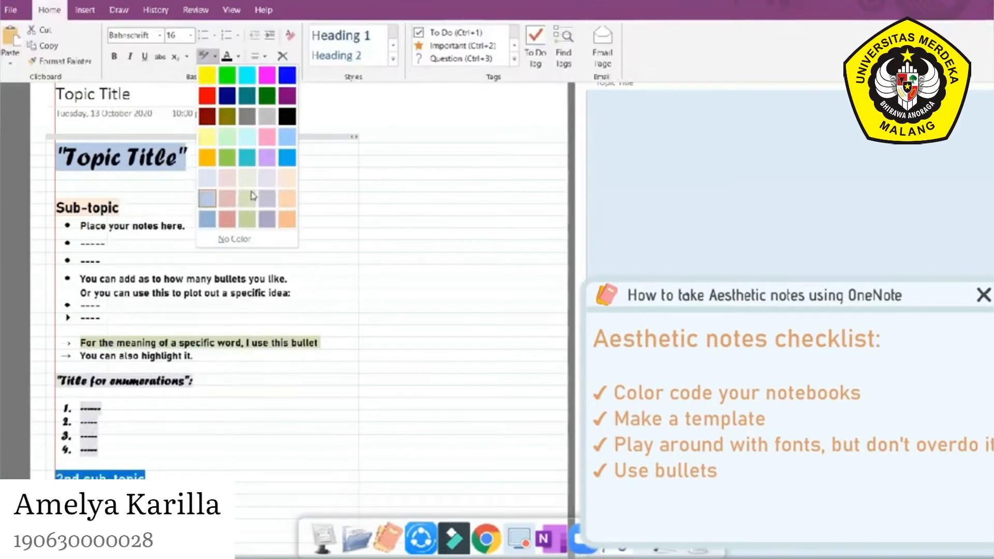
pyautogui.click(294, 179)
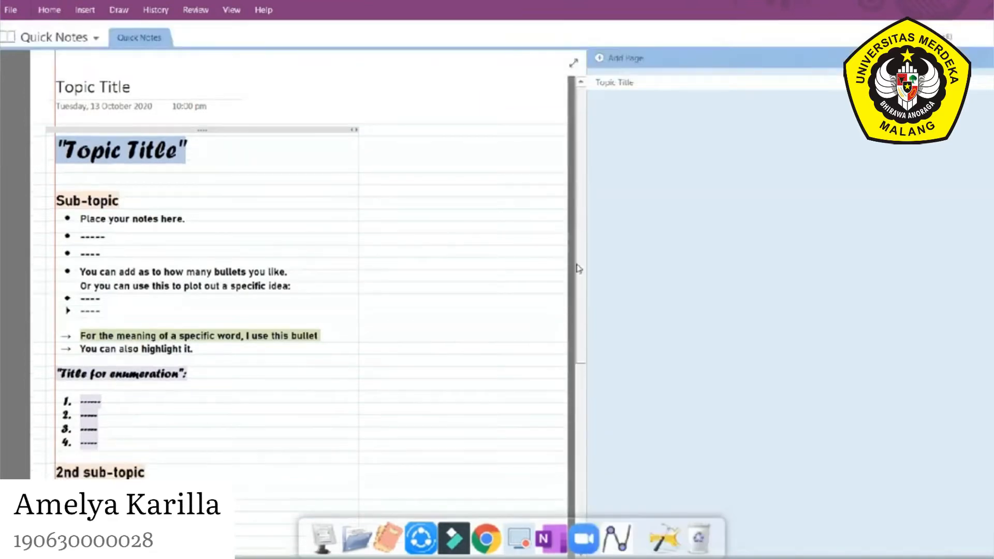
pyautogui.scroll(-5, 575, 270)
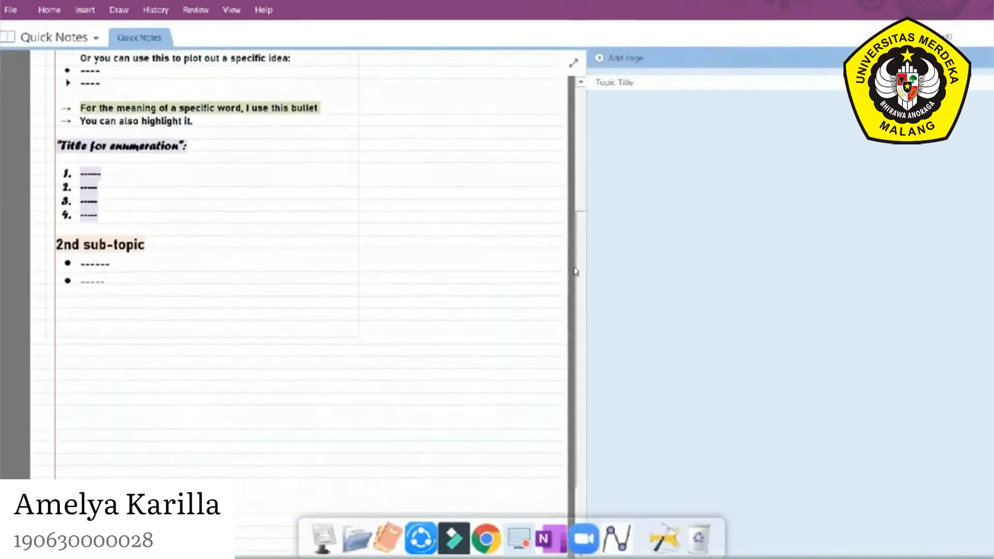
pyautogui.scroll(2, 487, 245)
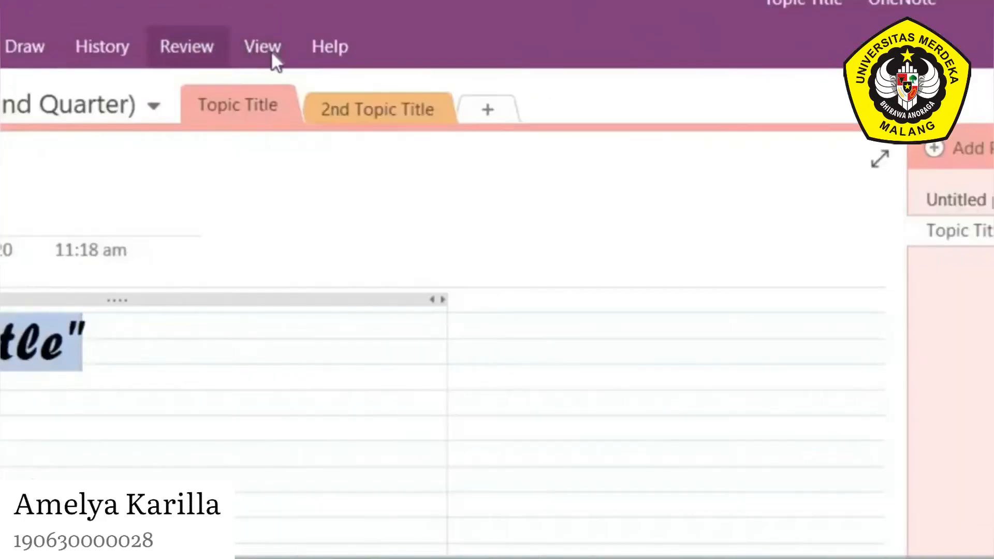
# Open the Earth Science Topic Title page in a new docked window and arrange OneNote beside the browser lesson
pyautogui.click(266, 49)
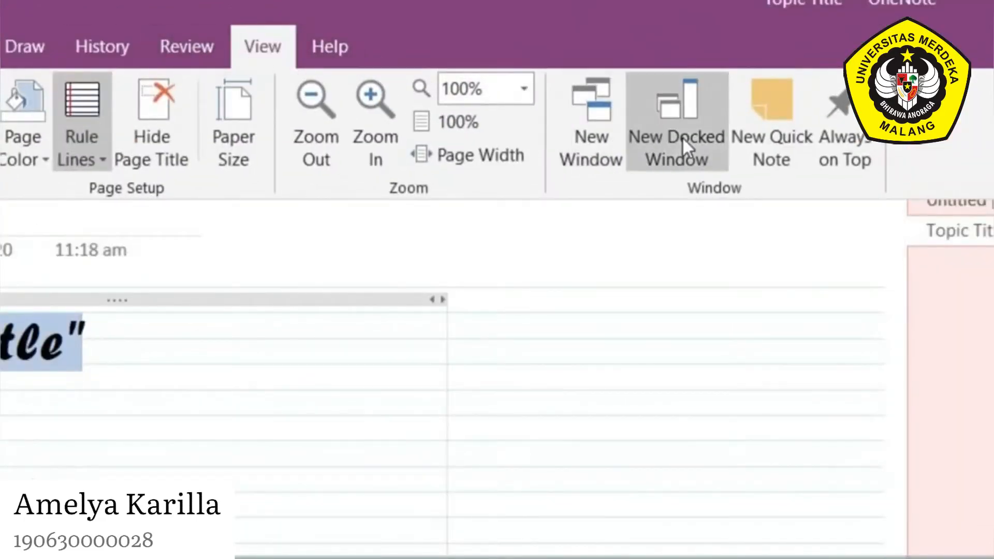
pyautogui.click(682, 137)
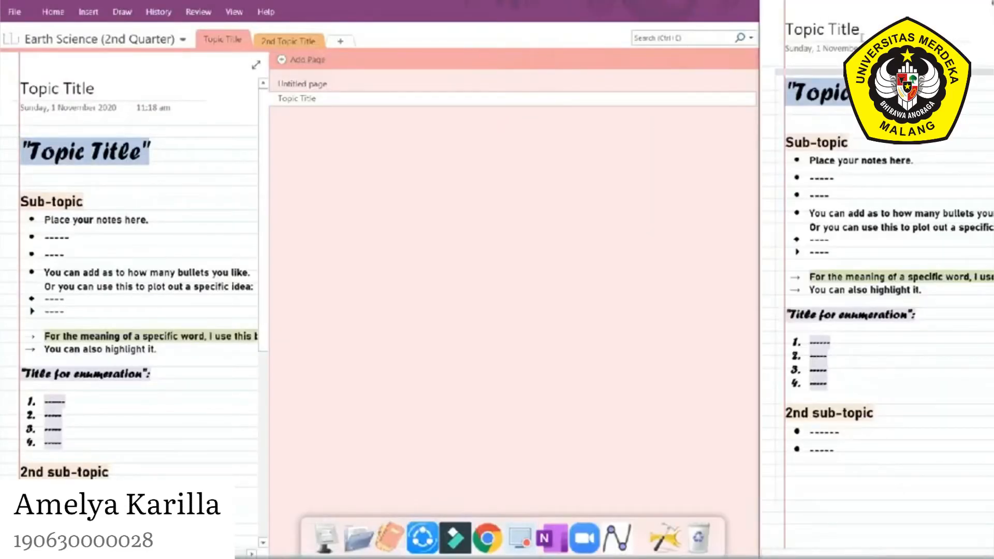
pyautogui.moveTo(464, 57); pyautogui.dragTo(376, 7)
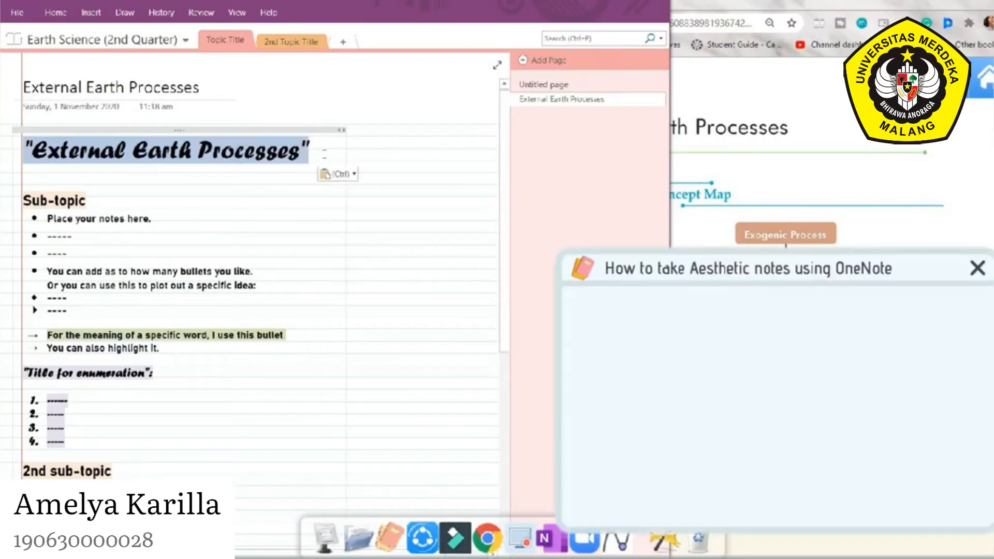
# Lighten the "External Earth Processes" heading's blue highlight and add "Slow but continuous process that affects" as a bullet under Weathering
pyautogui.moveTo(311, 151); pyautogui.dragTo(111, 151)
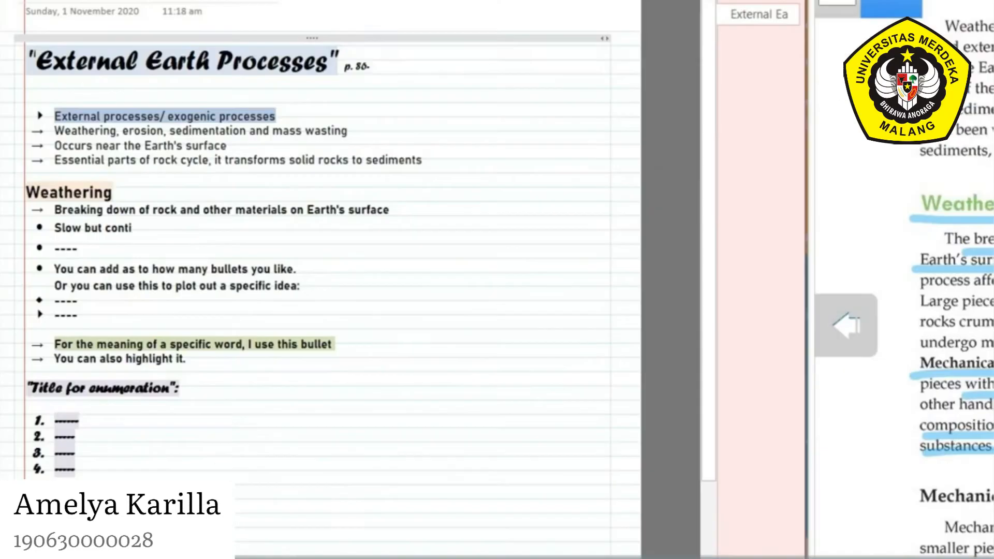
pyautogui.write('nuous process that affects')
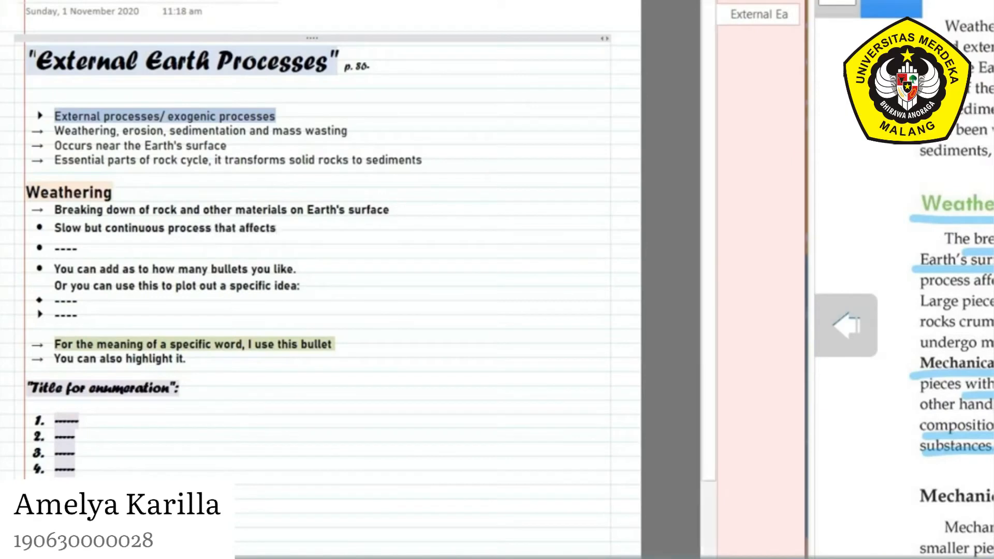
# Move the "2nd sub-topic" heading and its placeholder bullets above the "Title for enumeration" block
pyautogui.moveTo(15, 388); pyautogui.dragTo(11, 202)
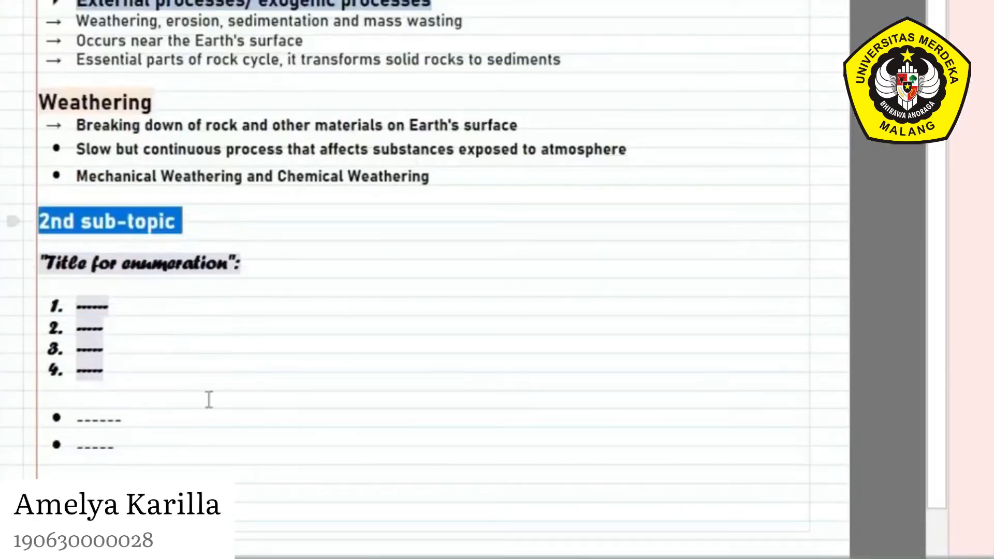
pyautogui.click(32, 413)
pyautogui.moveTo(45, 421); pyautogui.dragTo(46, 242)
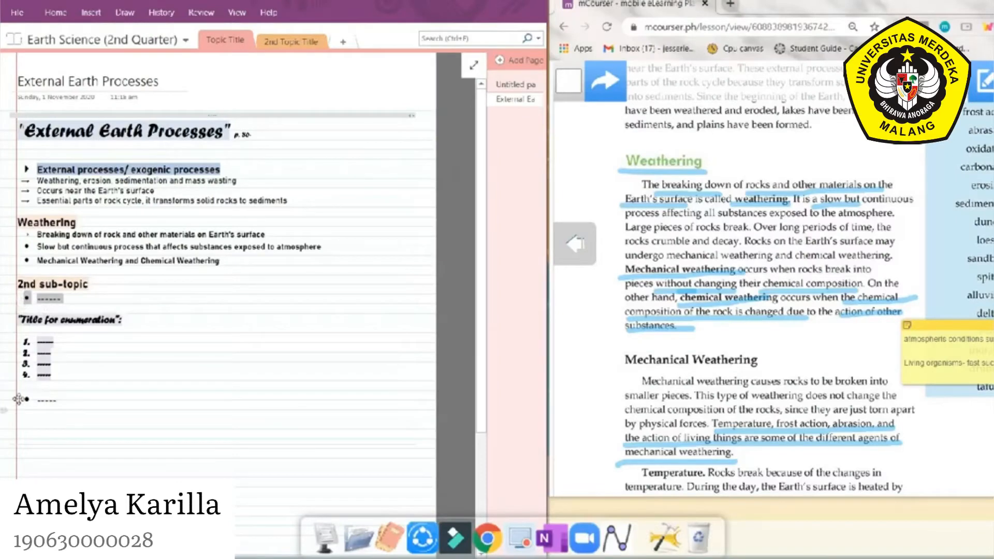
pyautogui.moveTo(18, 399); pyautogui.dragTo(18, 311)
# Replace the "2nd sub-topic" heading with "Mechanical Weathering" and format it as numbered item 1 with a light red highlight
pyautogui.moveTo(88, 284); pyautogui.dragTo(18, 284)
pyautogui.write('Mechanical Weathering')
pyautogui.moveTo(138, 283); pyautogui.dragTo(18, 283)
pyautogui.click(55, 12)
pyautogui.click(164, 60)
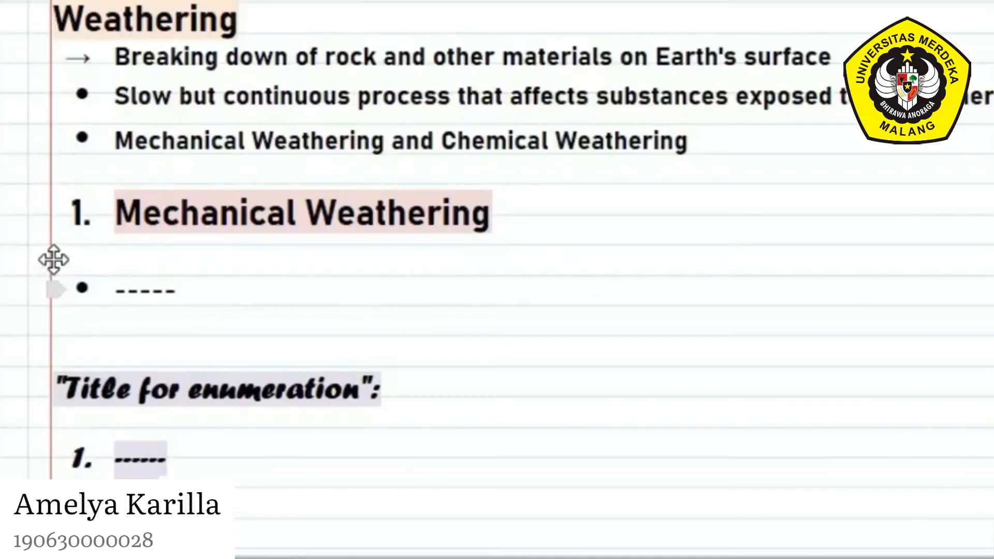
# Adjust the placeholder bullet's indent and write "When rocks break into pieces without changing their chemical composition." under Mechanical Weathering
pyautogui.moveTo(54, 258); pyautogui.dragTo(281, 295)
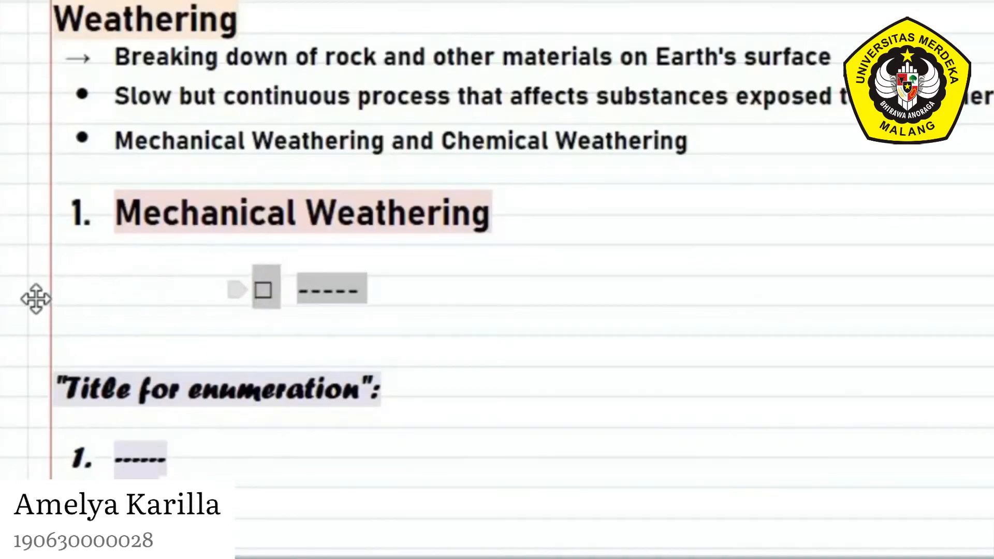
pyautogui.moveTo(36, 299); pyautogui.dragTo(76, 293)
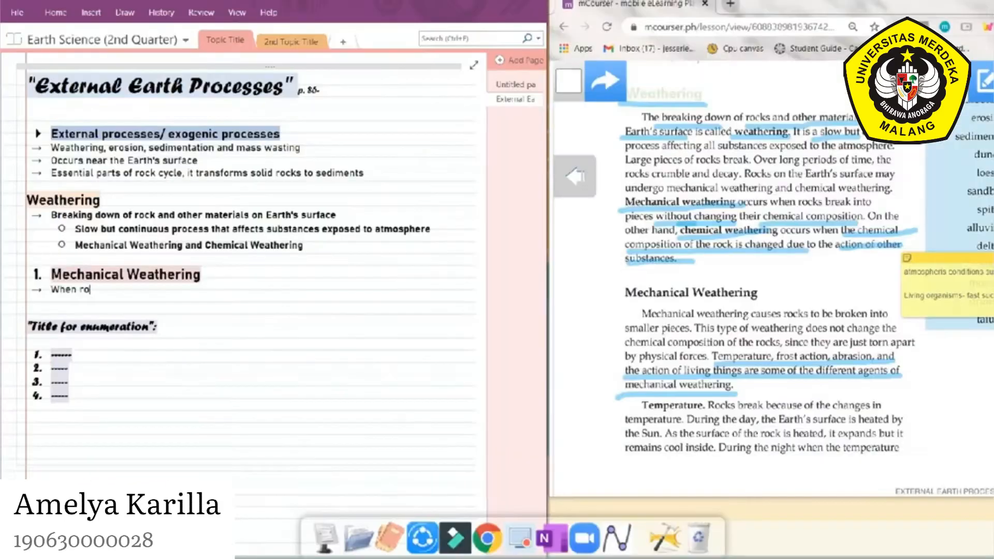
pyautogui.write('pieces without changing their chemical composition.')
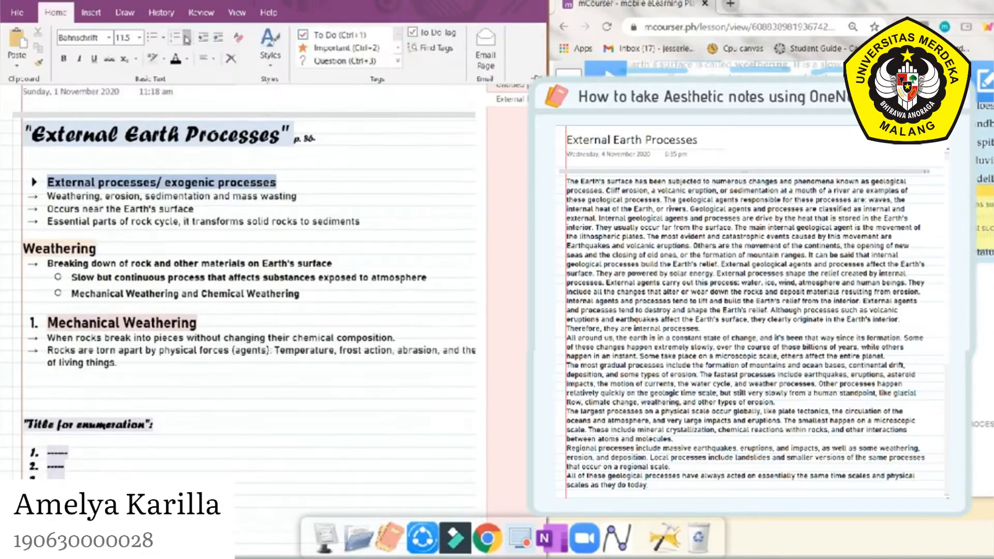
# Add "Temperature" as lettered item a under the Mechanical Weathering notes
pyautogui.click(186, 39)
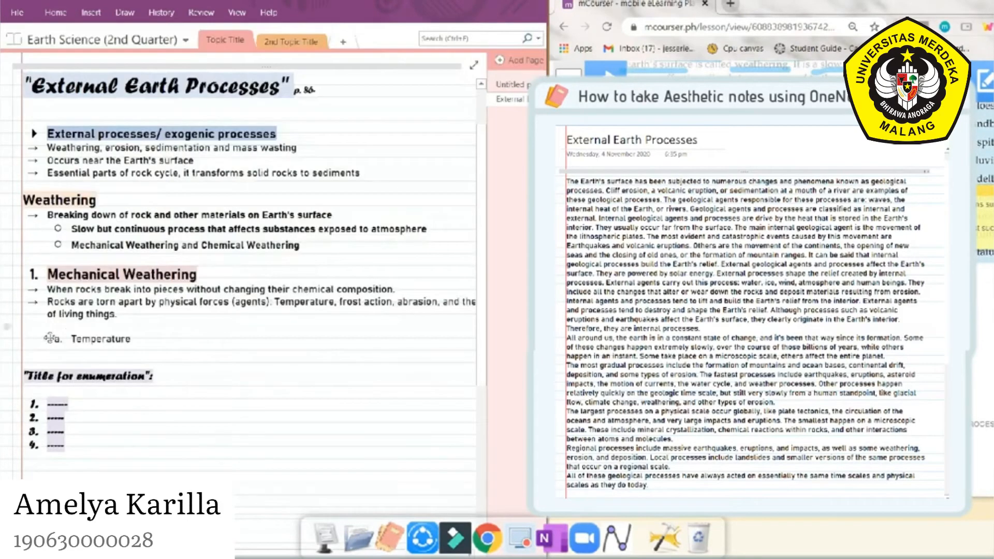
pyautogui.click(57, 339)
pyautogui.click(57, 339)
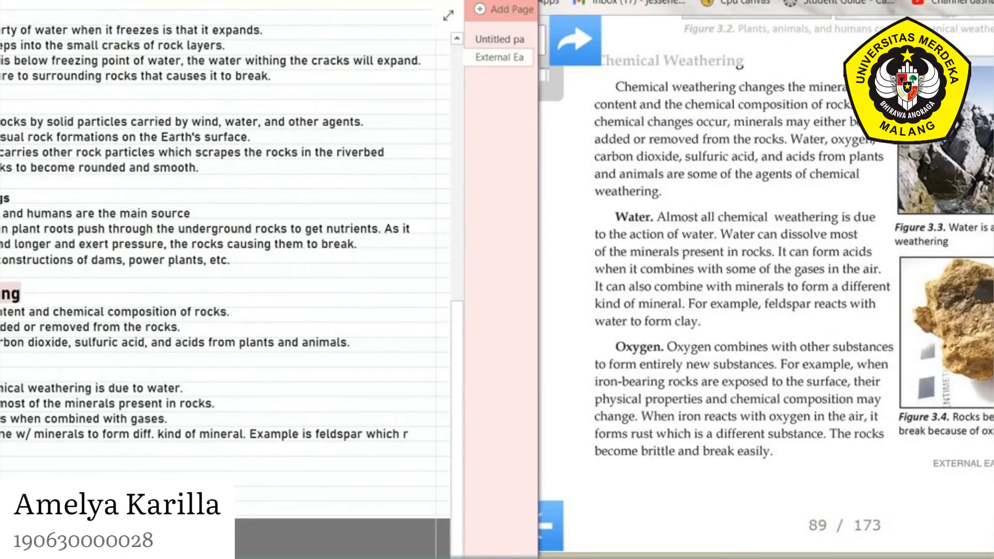
# Add a new page to the Topic Title section of the Earth Science notebook
pyautogui.scroll(10, 240, 274)
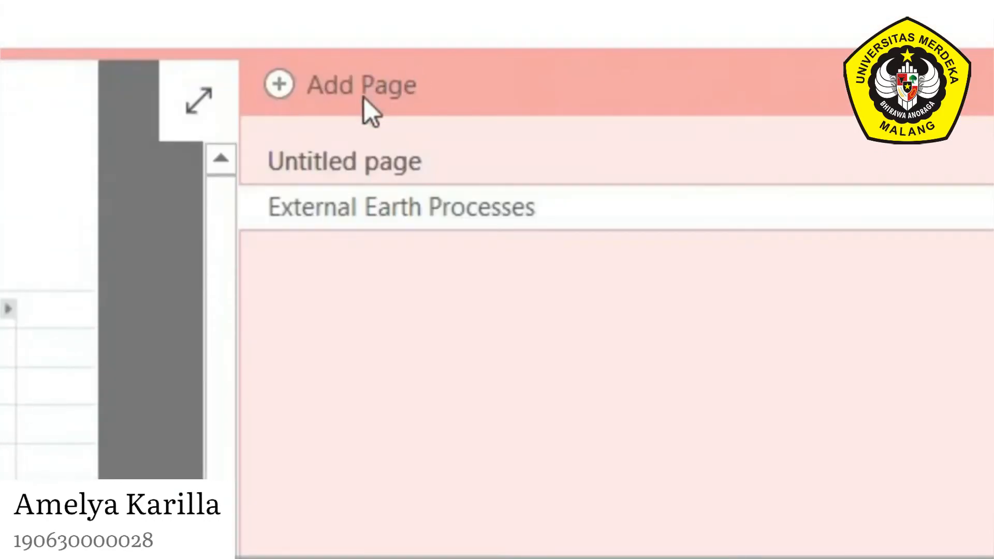
pyautogui.click(378, 91)
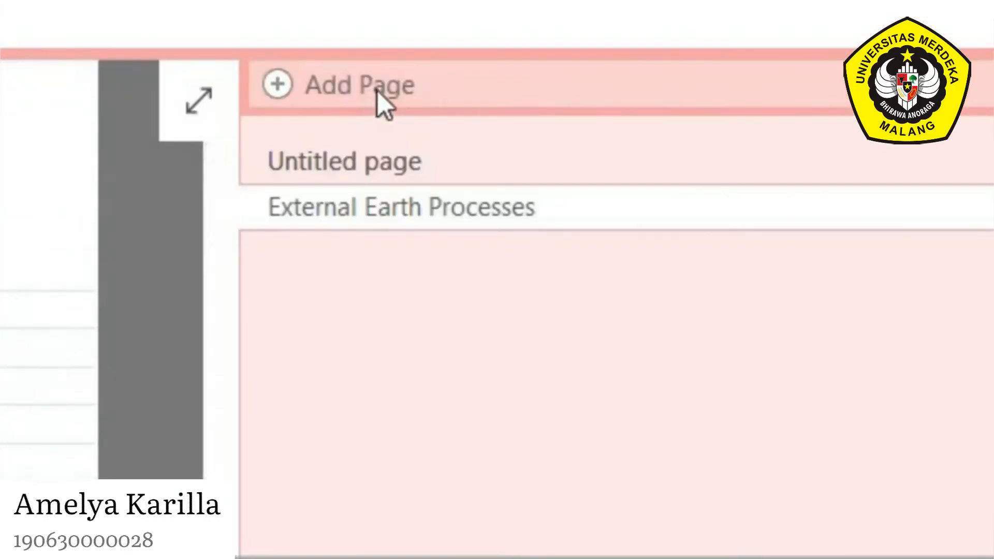
# Add a second notes page titled "External Earth Processes (P.2)" to the section
pyautogui.click(357, 93)
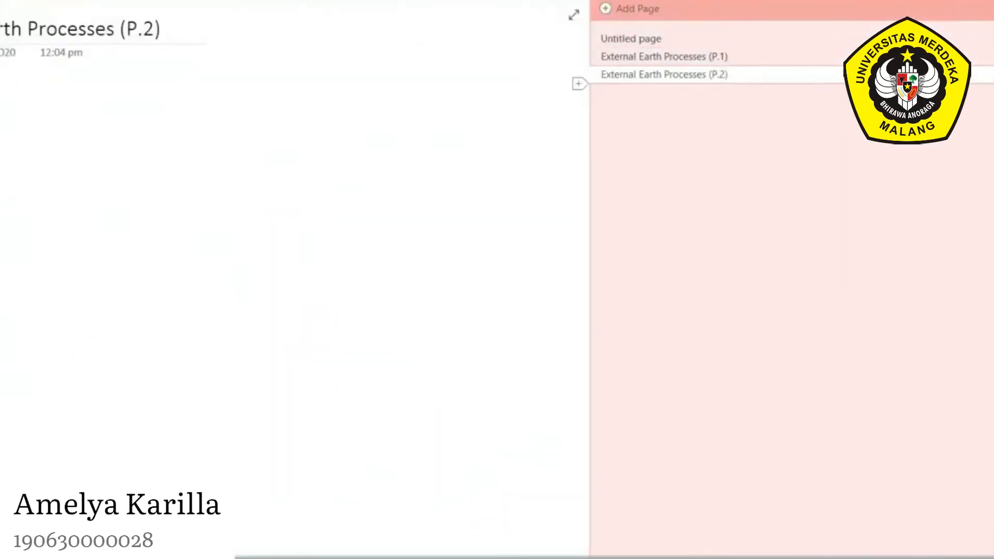
pyautogui.click(1, 1)
pyautogui.click(593, 6)
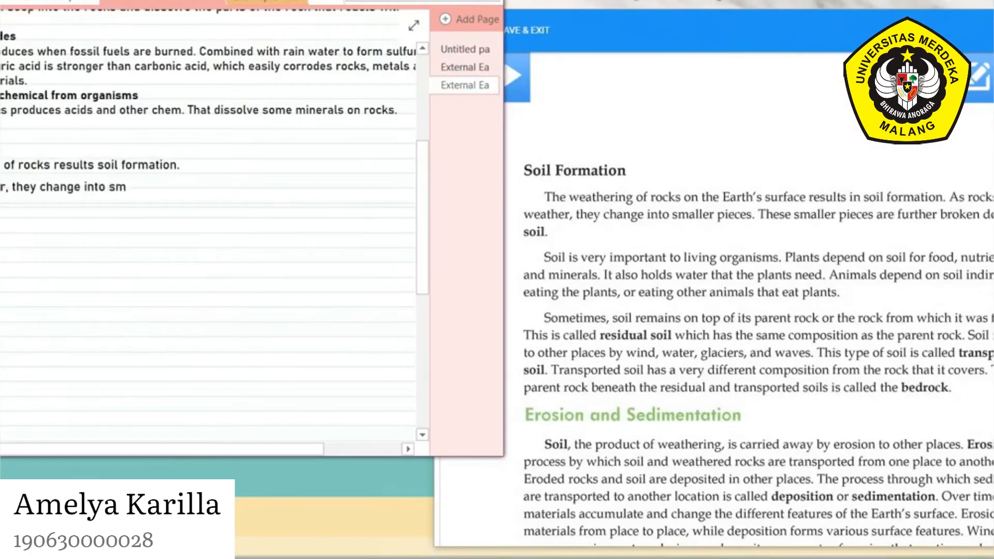
# Write the Soil Formation notes on weathered rocks breaking down into soil and on residual soil sharing its parent rock's composition
pyautogui.write('pieces and it can be brod')
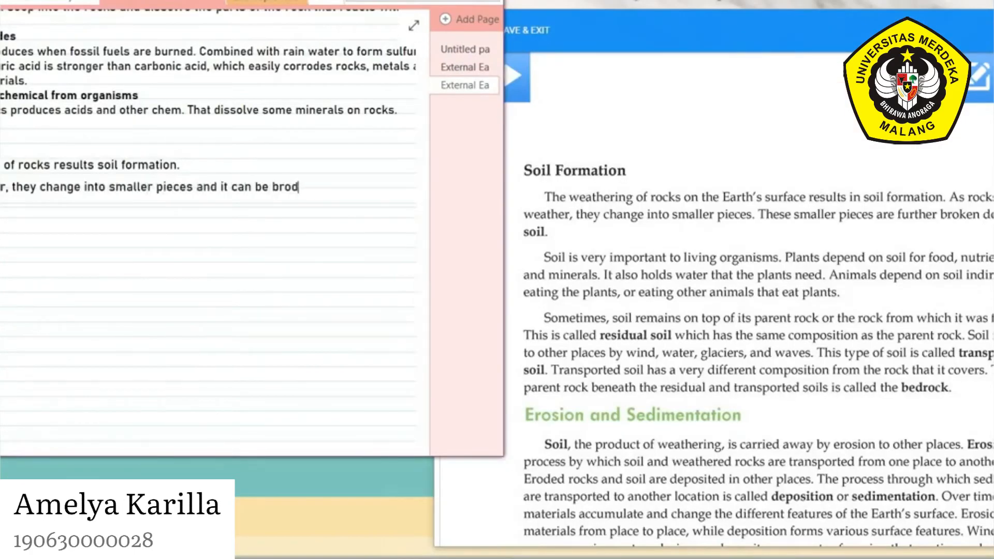
pyautogui.write('ied a')
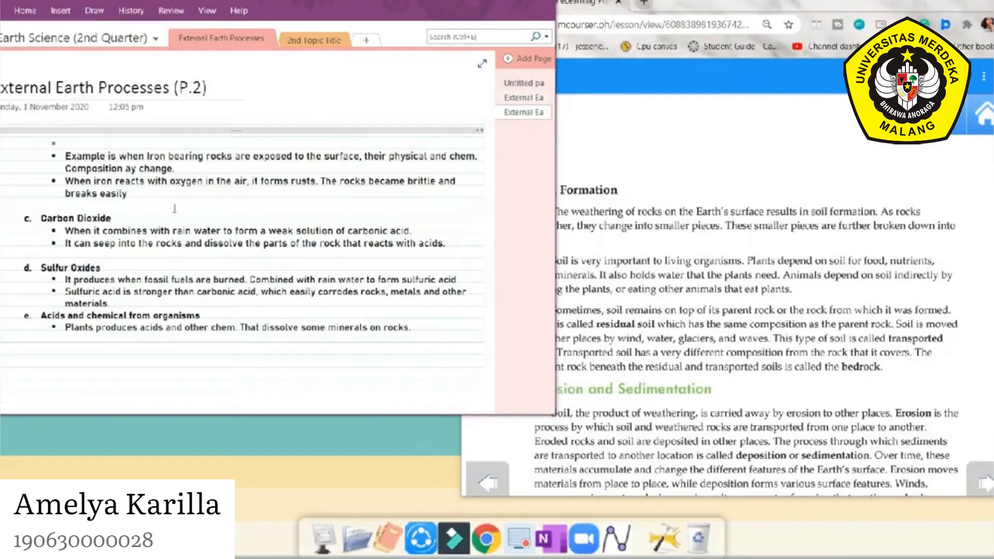
pyautogui.click(523, 93)
pyautogui.scroll(5, 222, 243)
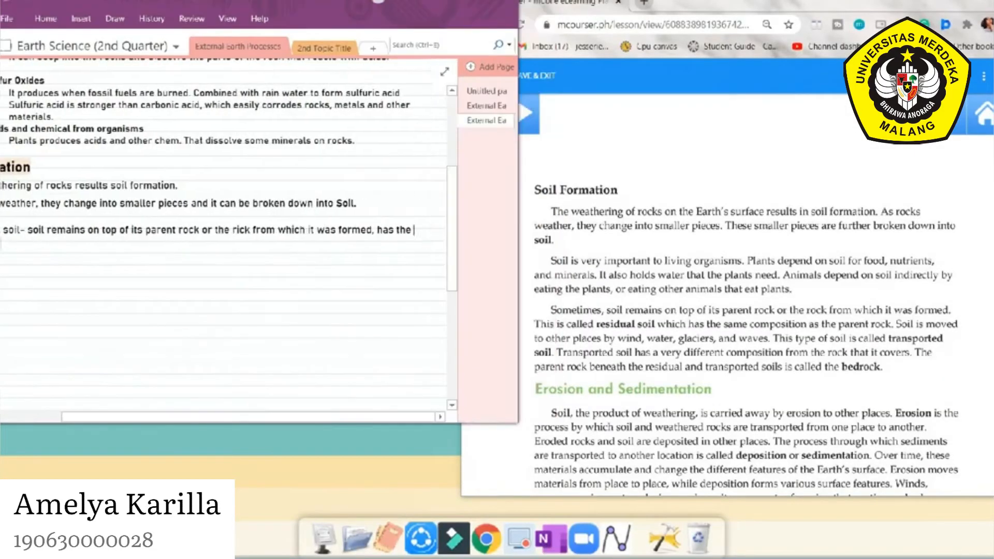
pyautogui.write('composition as')
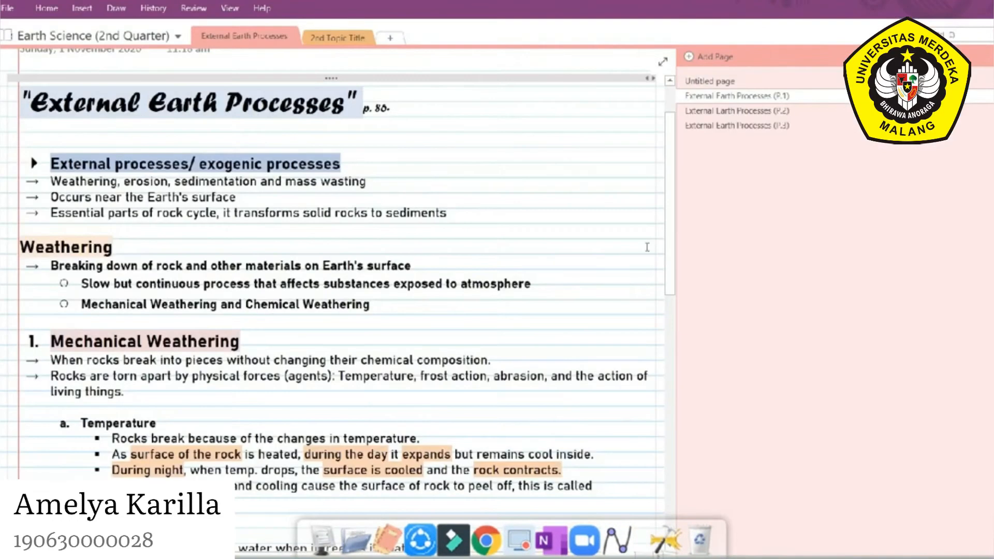
# Review the completed External Earth Processes notes across pages P.1, P.2 and P.3
pyautogui.scroll(2, 497, 205)
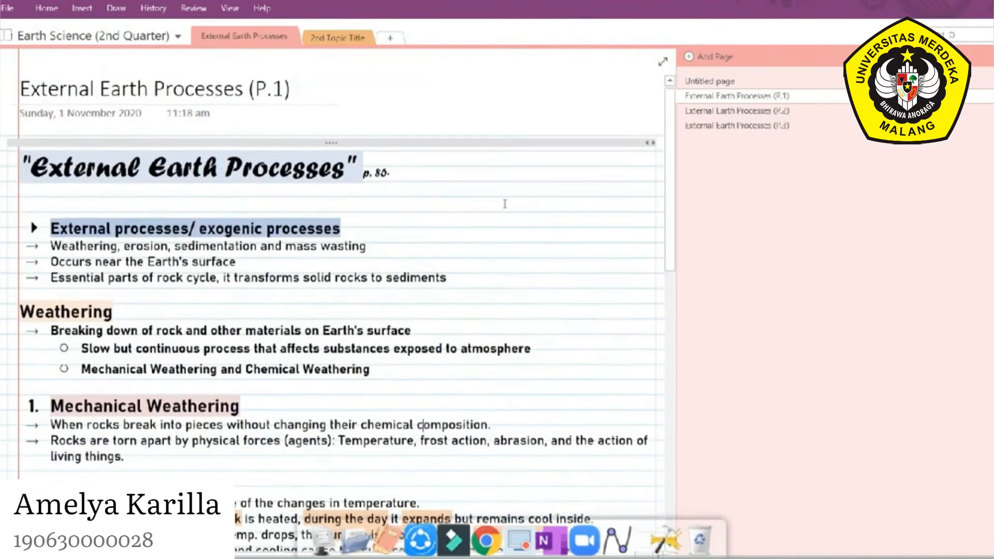
pyautogui.scroll(-15, 497, 205)
pyautogui.scroll(8, 497, 206)
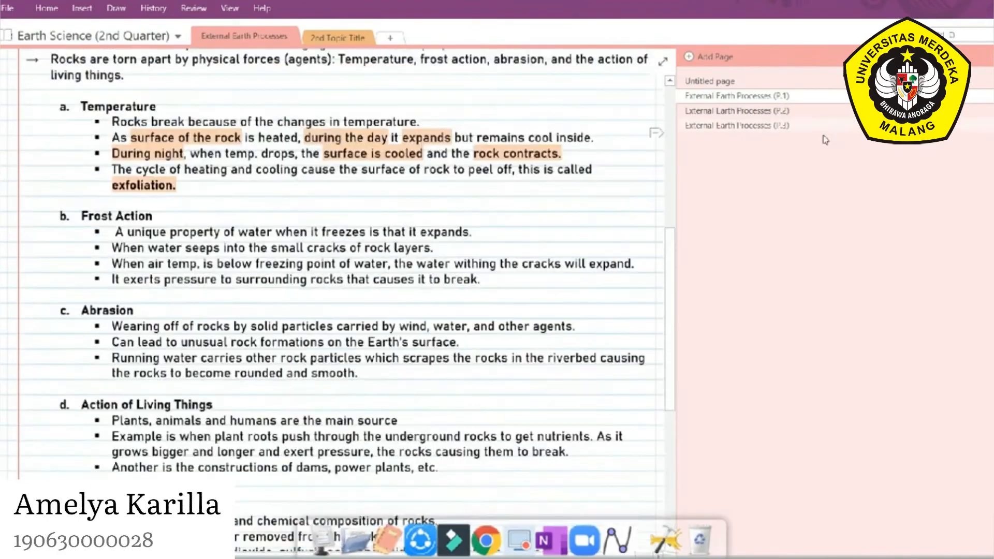
pyautogui.click(827, 111)
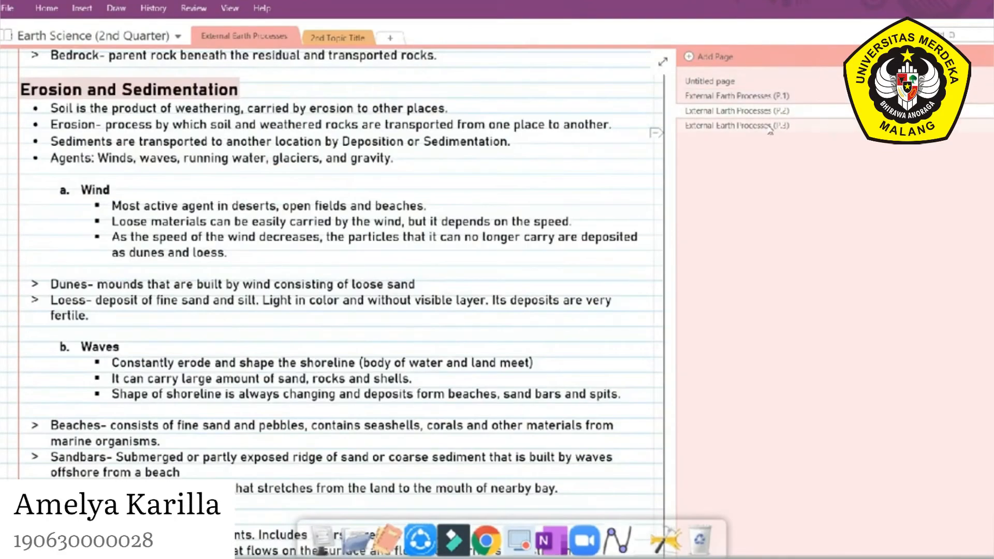
pyautogui.click(770, 127)
pyautogui.scroll(6, 376, 186)
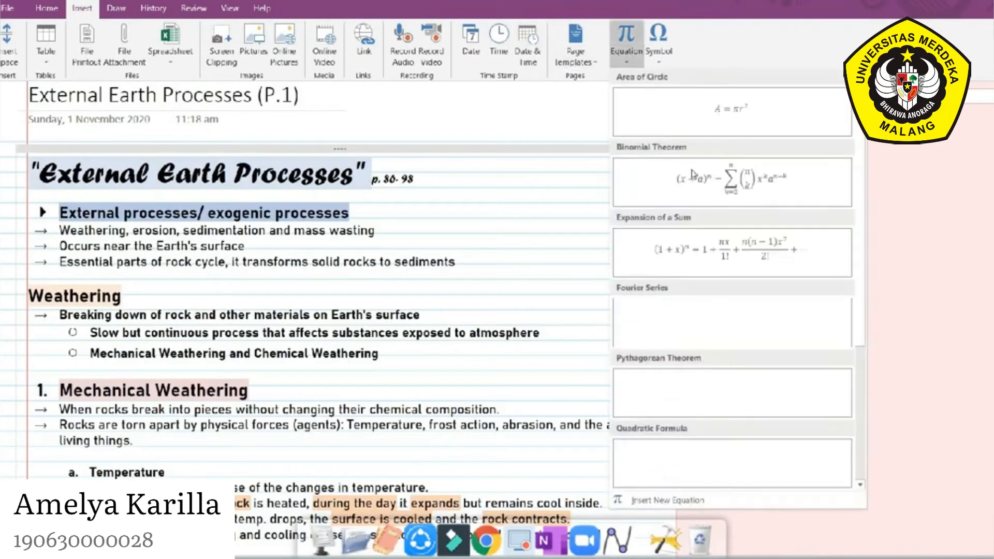
# Examine the built-in equations and the symbol options available for inserting into notes
pyautogui.scroll(-3, 724, 393)
pyautogui.click(658, 46)
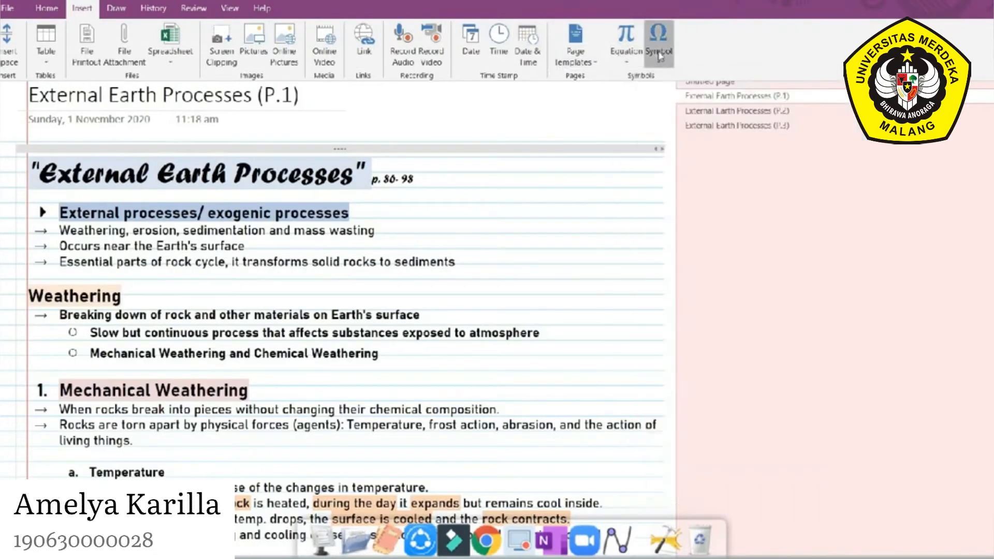
# Try a short freehand pen stroke beside the "External processes/ exogenic processes" heading
pyautogui.click(116, 8)
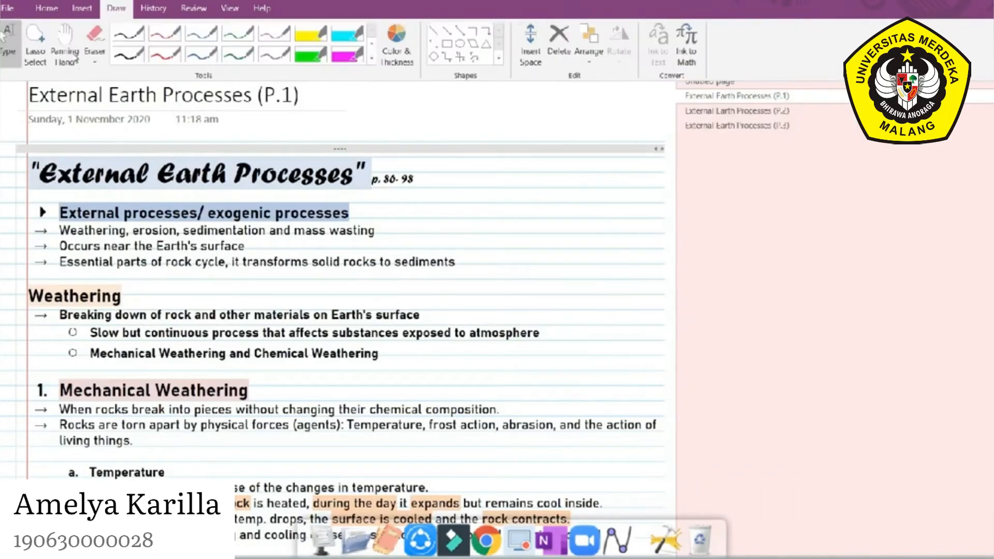
pyautogui.click(128, 34)
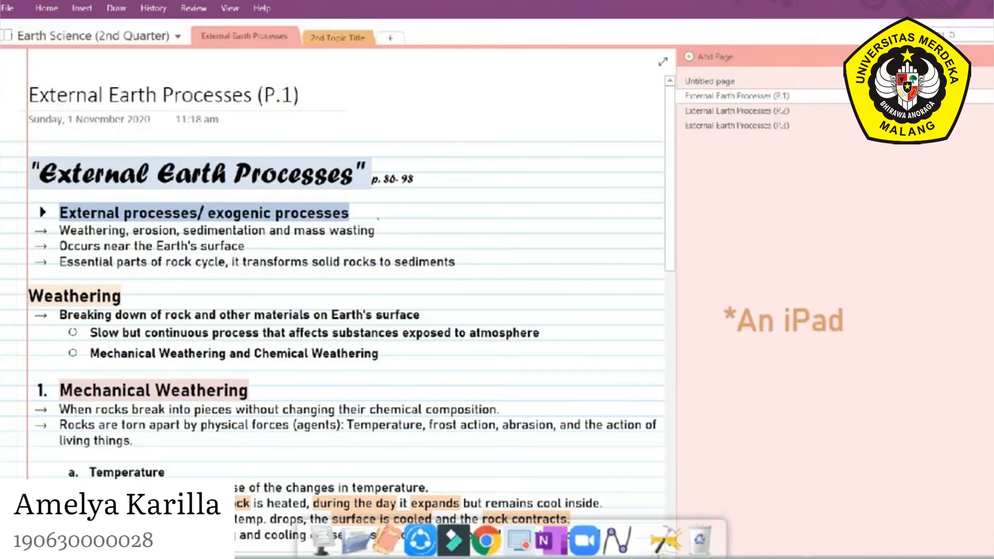
pyautogui.moveTo(365, 213); pyautogui.dragTo(414, 202)
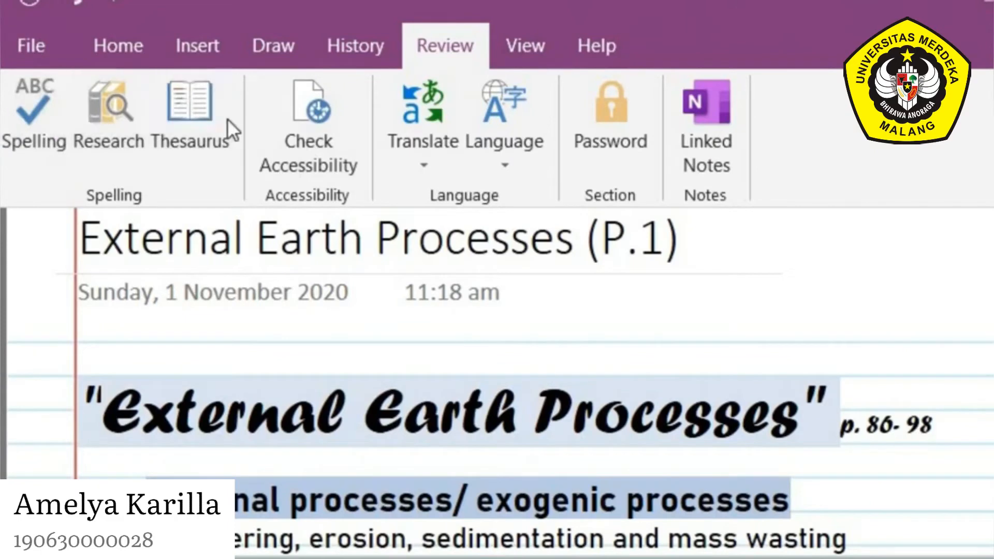
# Look up synonyms for "aesthetic" in the Thesaurus
pyautogui.click(217, 115)
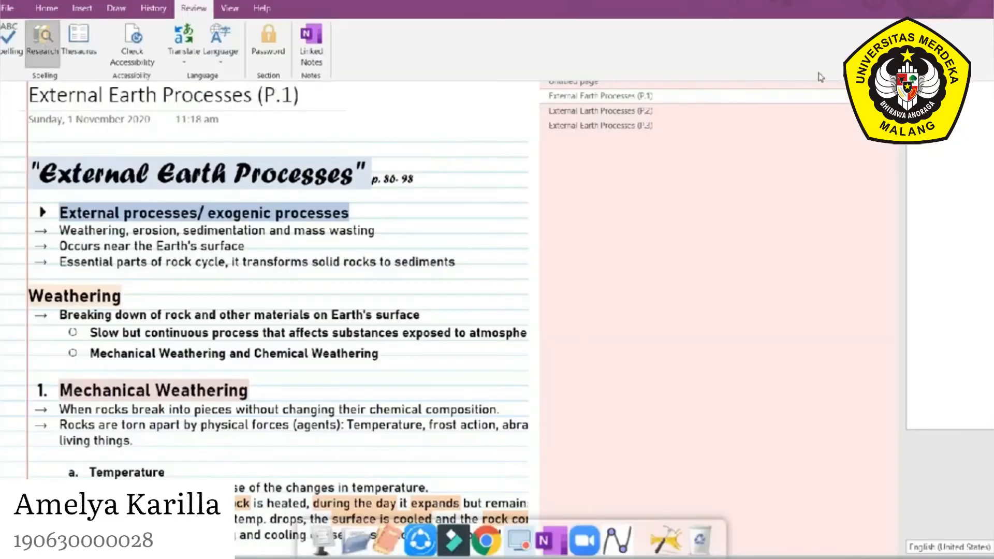
pyautogui.click(818, 73)
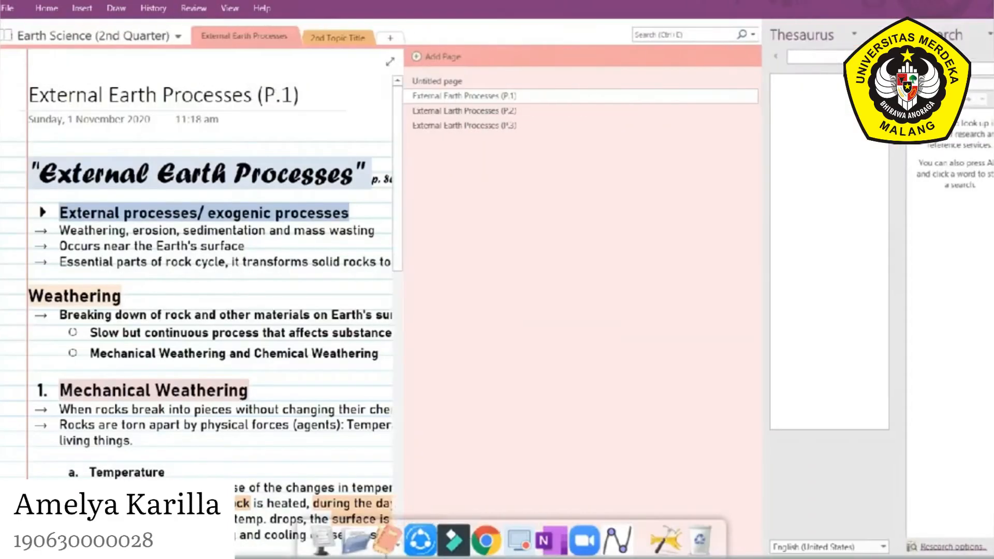
pyautogui.write('aesthetic')
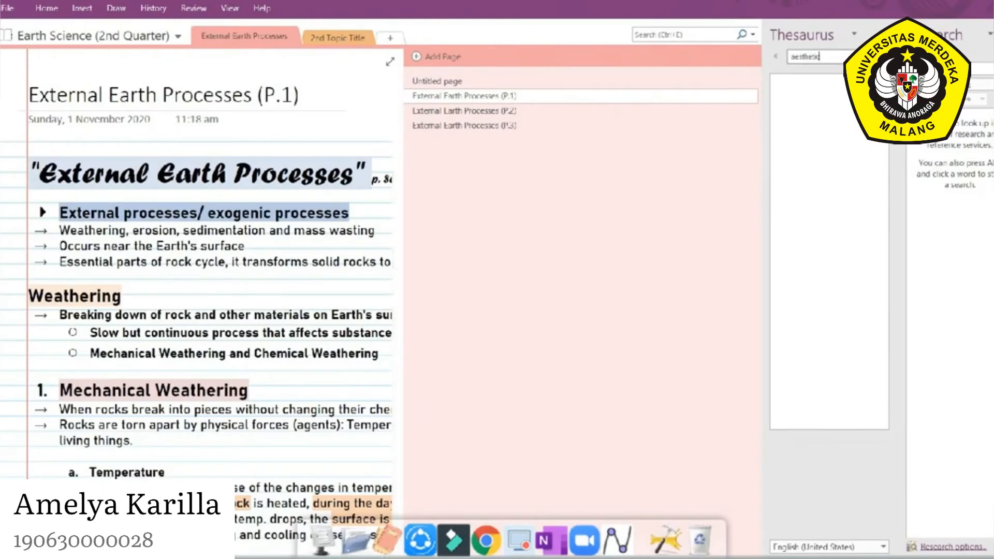
pyautogui.press('Return')
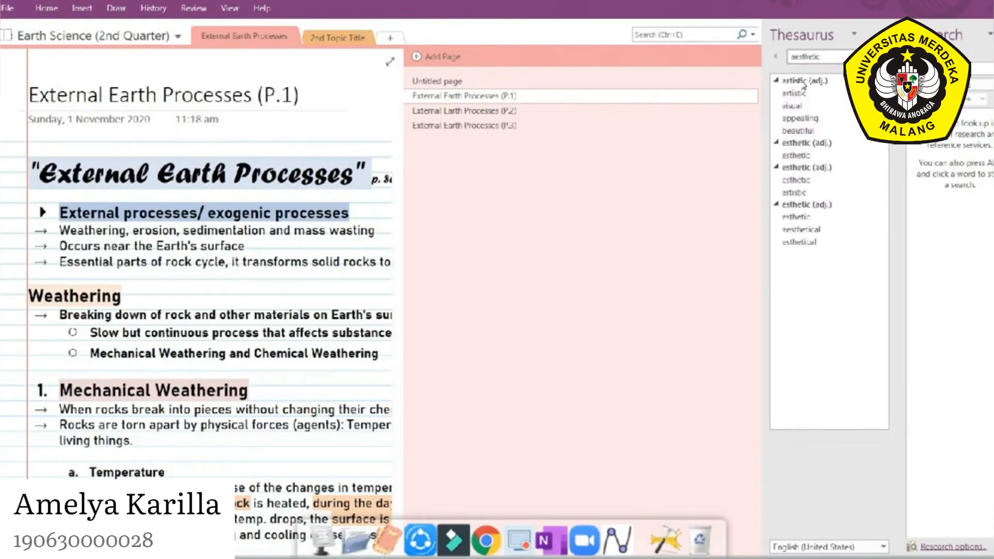
pyautogui.click(780, 82)
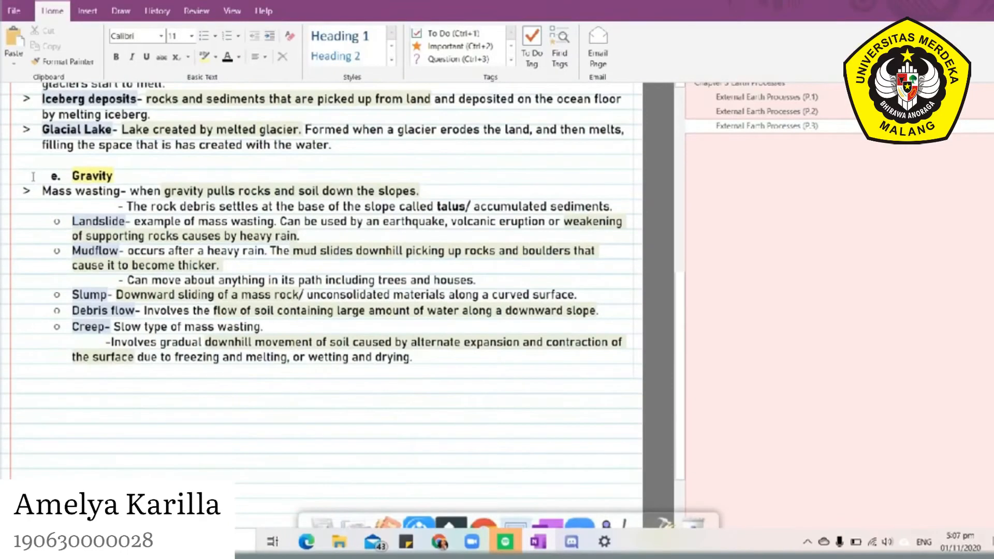
# Add a To Do tagged item reading "Do homework on page 98" below the Gravity notes
pyautogui.click(155, 176)
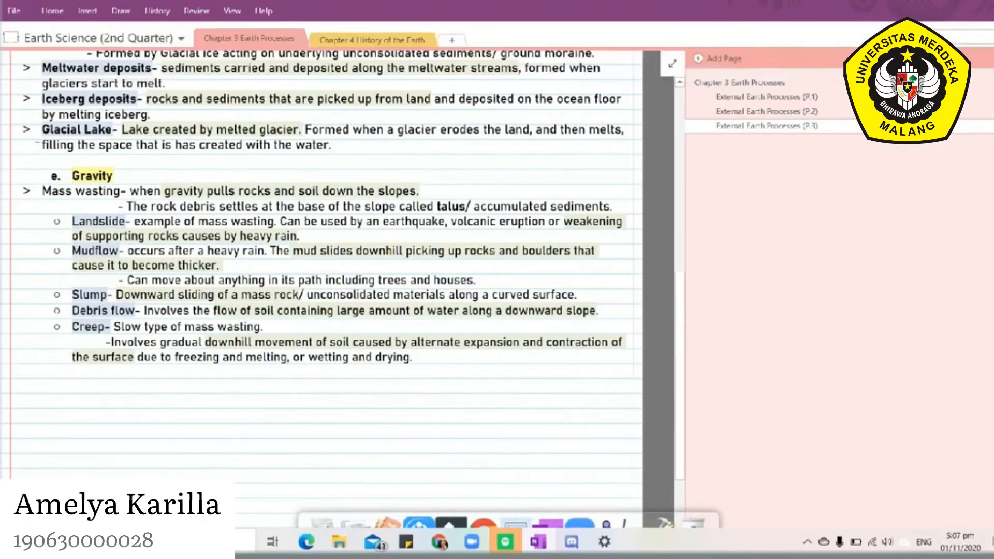
pyautogui.click(62, 12)
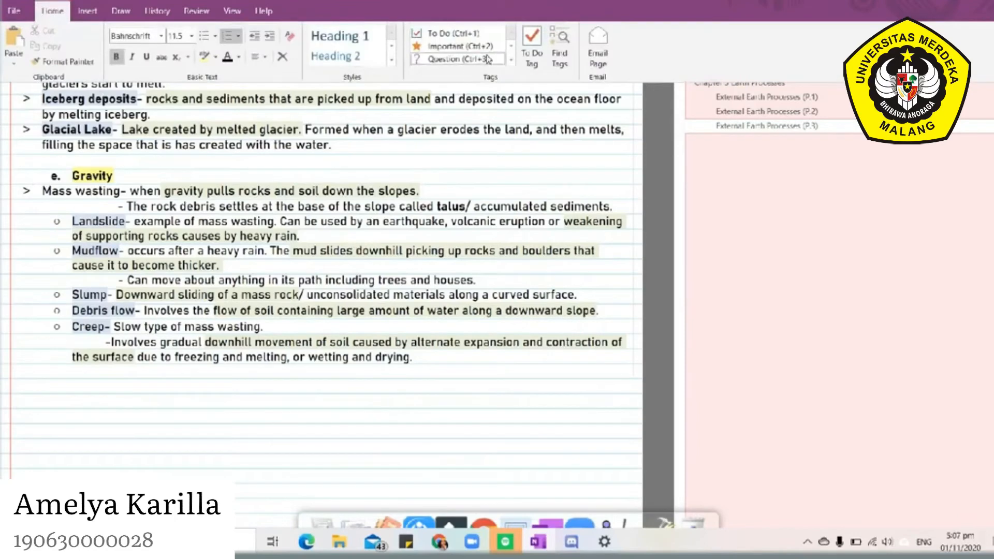
pyautogui.click(458, 59)
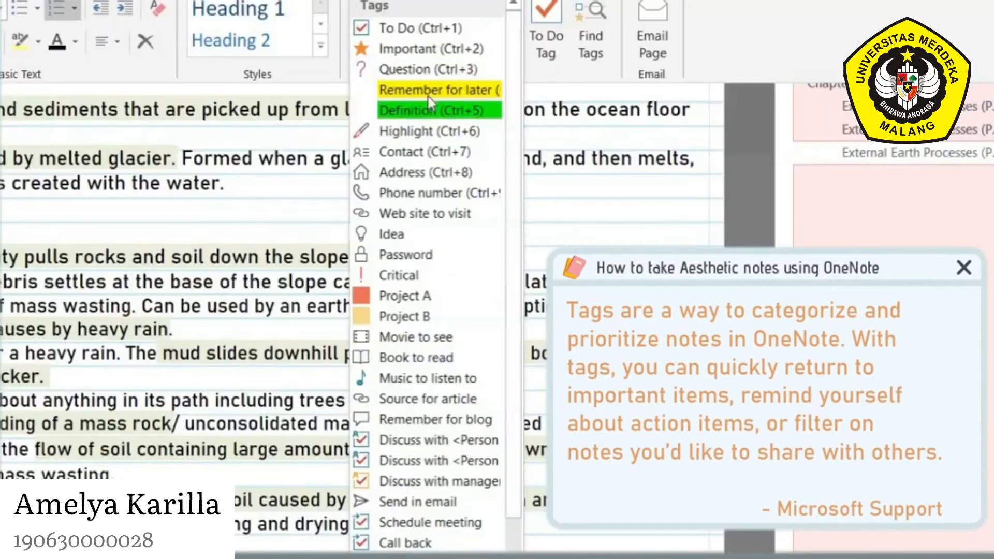
pyautogui.click(409, 235)
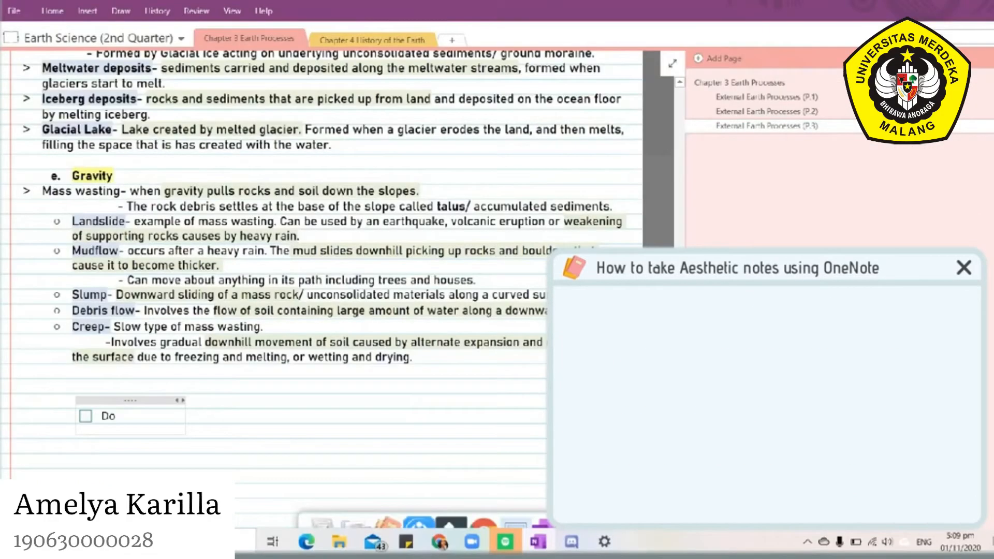
pyautogui.write('homework on page 98')
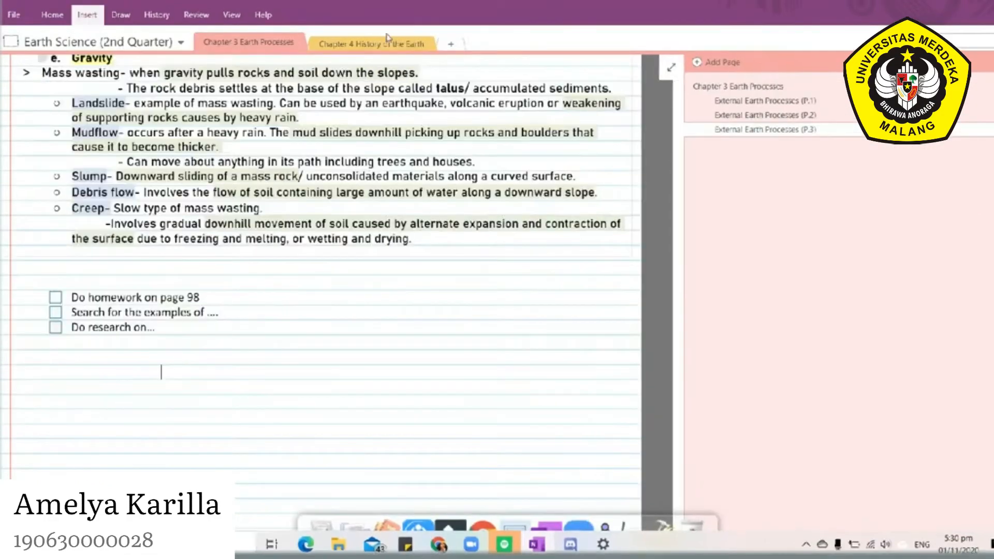
# Insert a link below the to-do list with the display text "Ebook External Earth Processes" and the copied lesson address
pyautogui.click(363, 48)
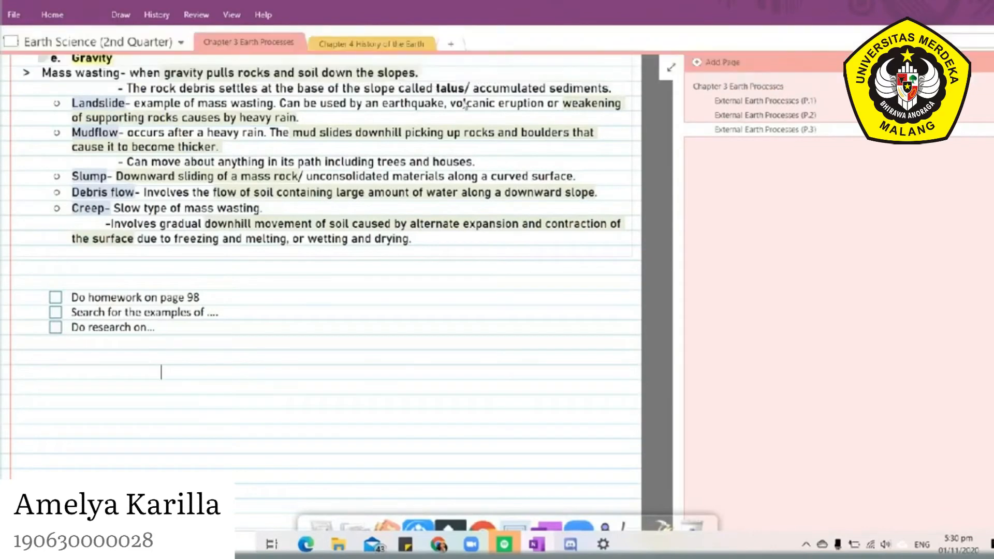
pyautogui.write('E')
pyautogui.write('book External Eart')
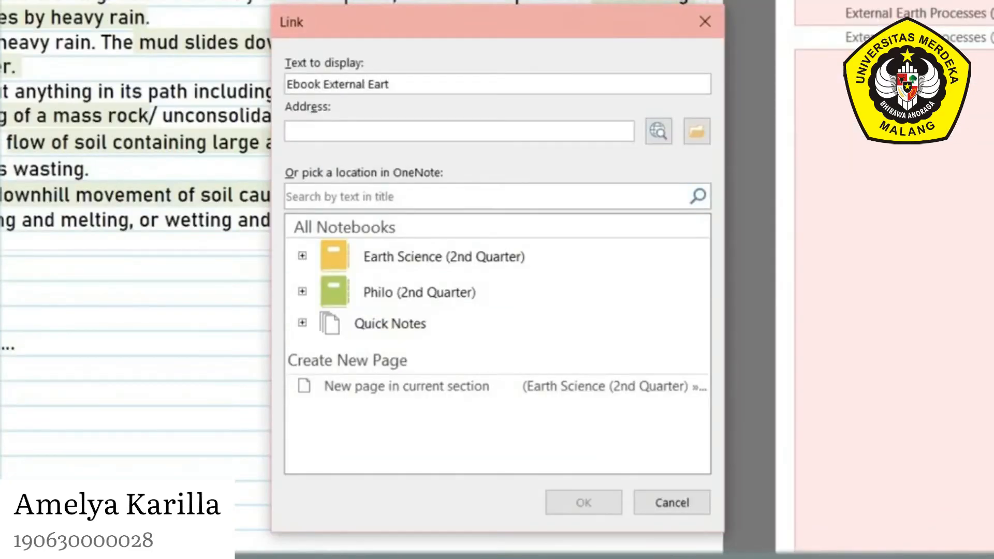
pyautogui.write('h Process')
pyautogui.write('es')
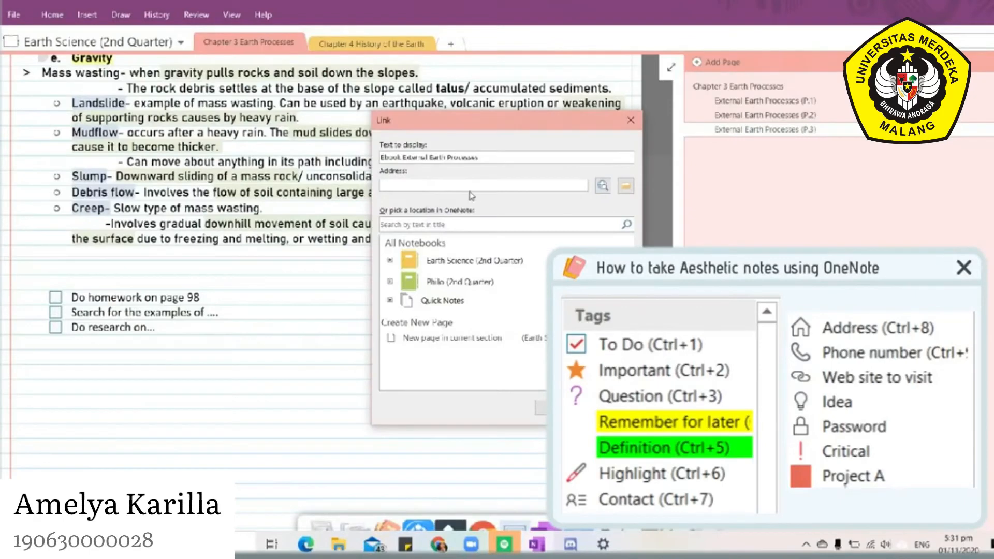
pyautogui.click(470, 189)
pyautogui.hotkey('ctrl', 'v')
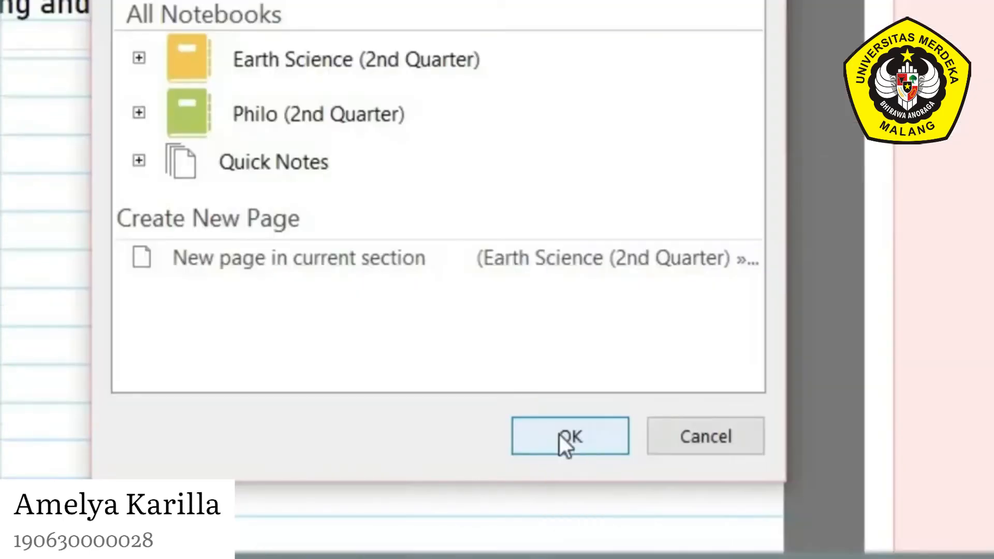
pyautogui.click(541, 429)
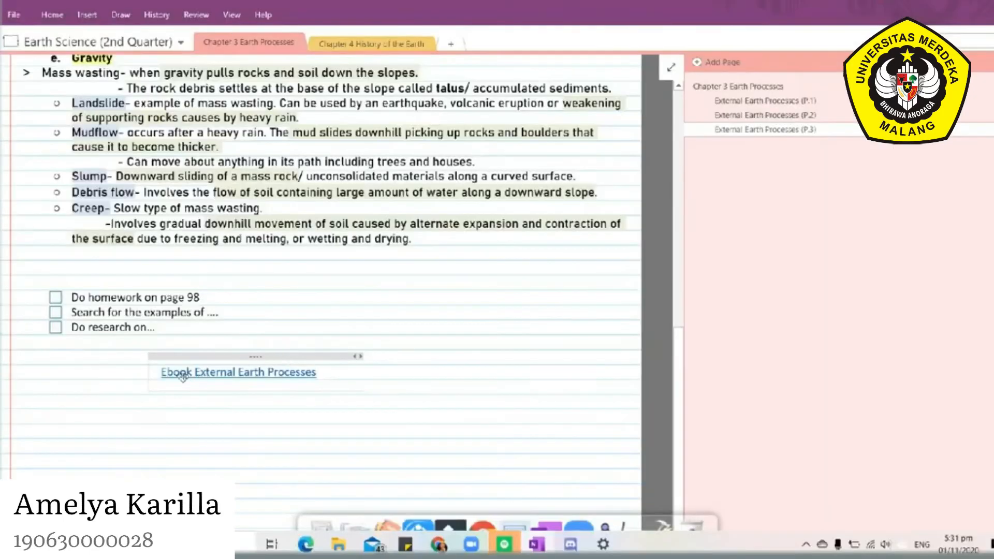
# Move the ebook link closer to the page's margin under the to-do list and open it to check the lesson page
pyautogui.moveTo(182, 377); pyautogui.dragTo(44, 387)
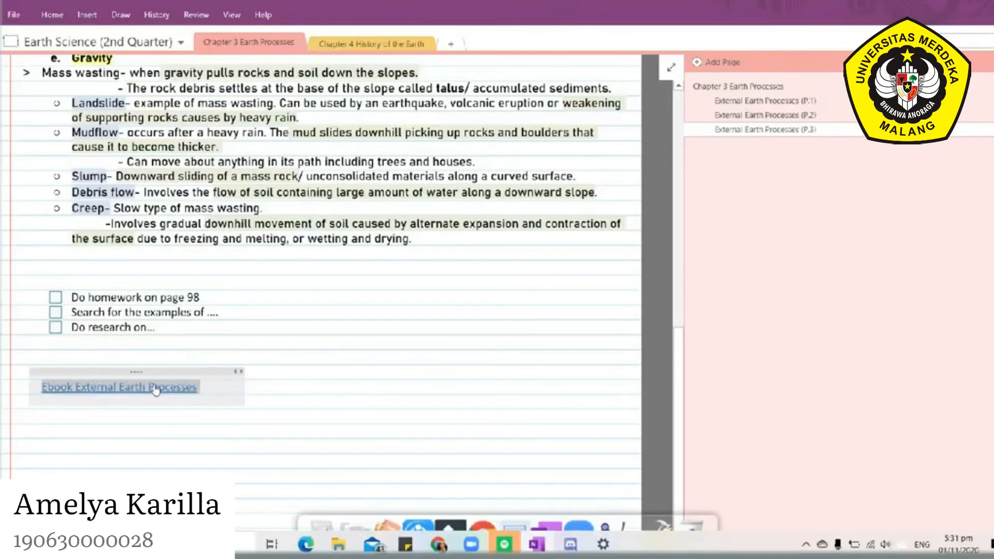
pyautogui.click(189, 387)
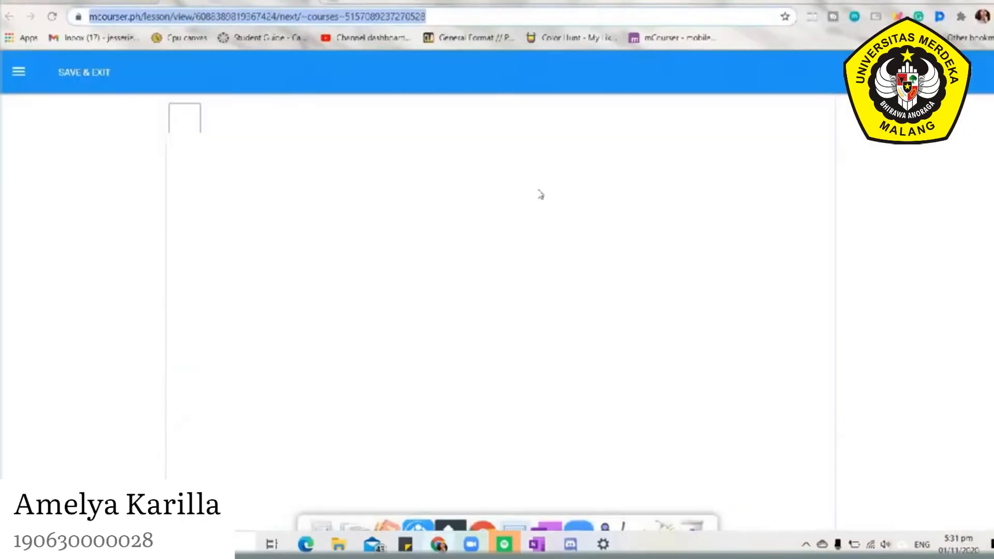
pyautogui.scroll(-7, 559, 237)
pyautogui.scroll(2, 559, 237)
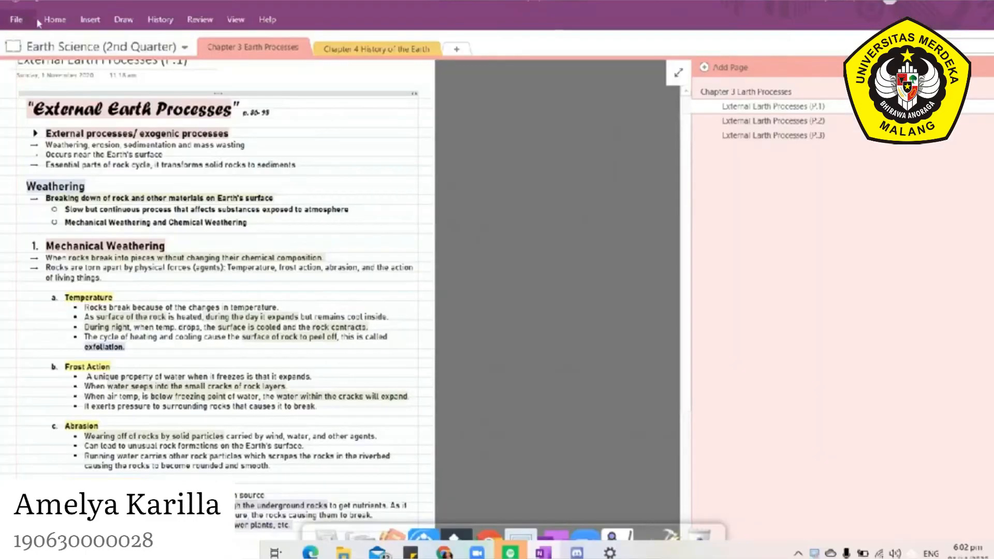
# Set the default font to Bahnschrift in the OneNote options and choose a default font size
pyautogui.click(18, 19)
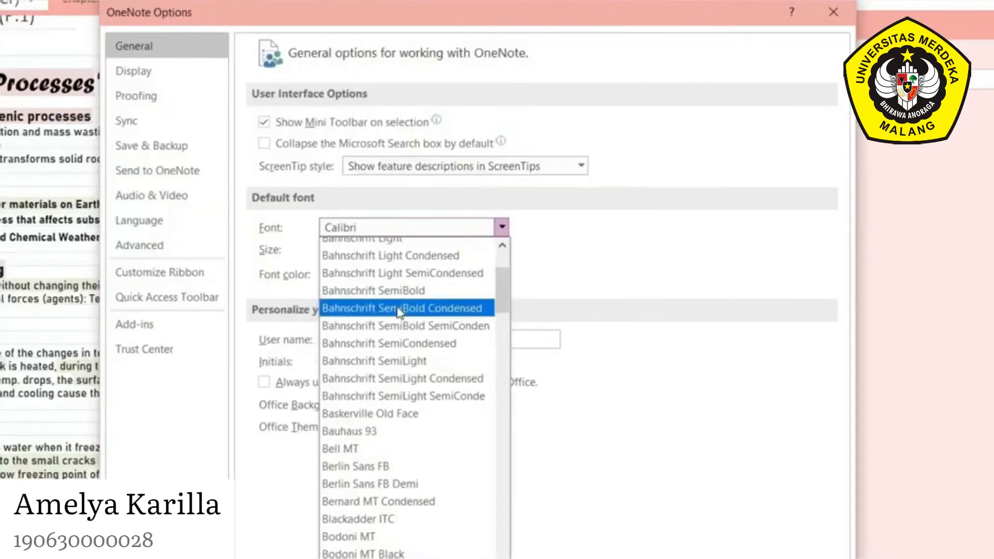
pyautogui.scroll(2, 402, 312)
pyautogui.click(428, 309)
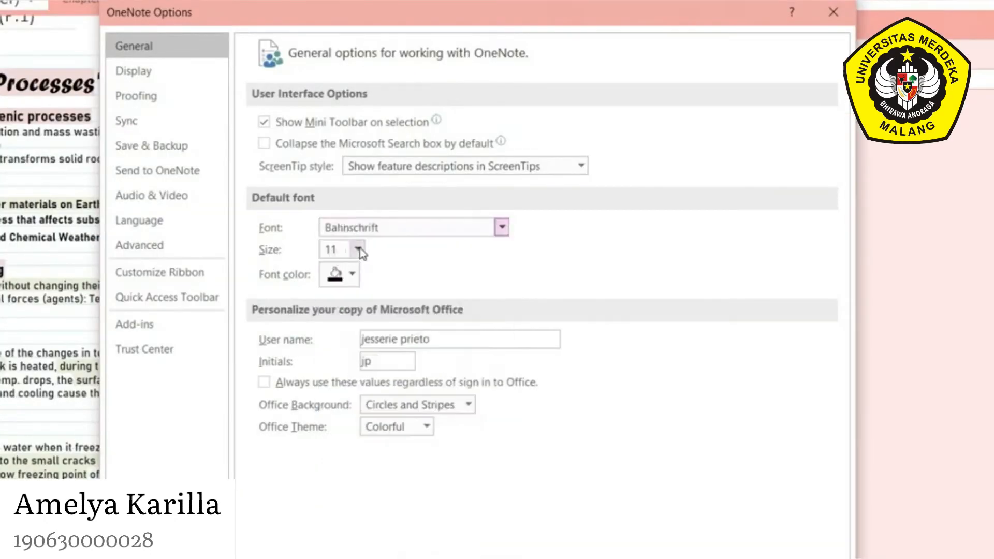
pyautogui.click(358, 250)
pyautogui.click(333, 373)
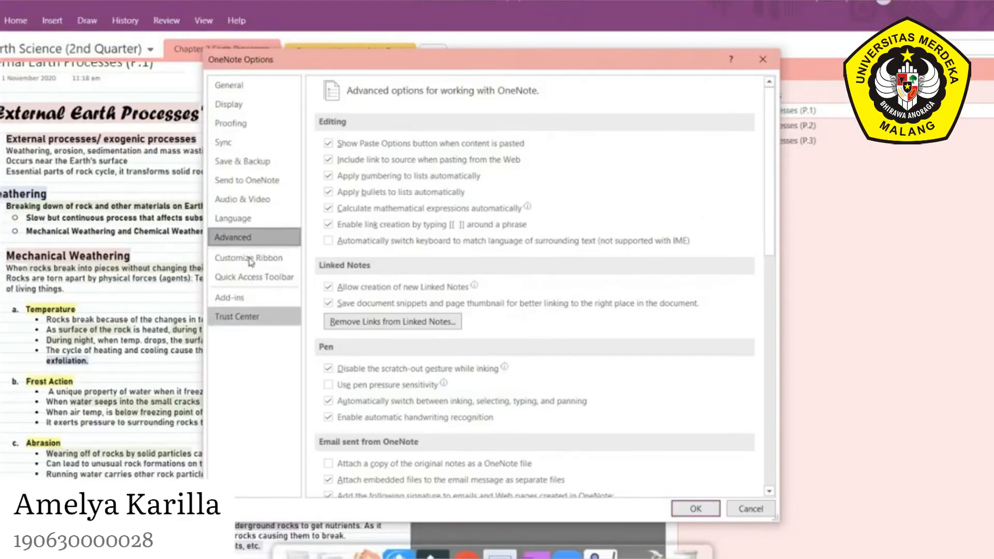
# Check the ribbon and Quick Access Toolbar customization settings and accept the OneNote options
pyautogui.click(159, 272)
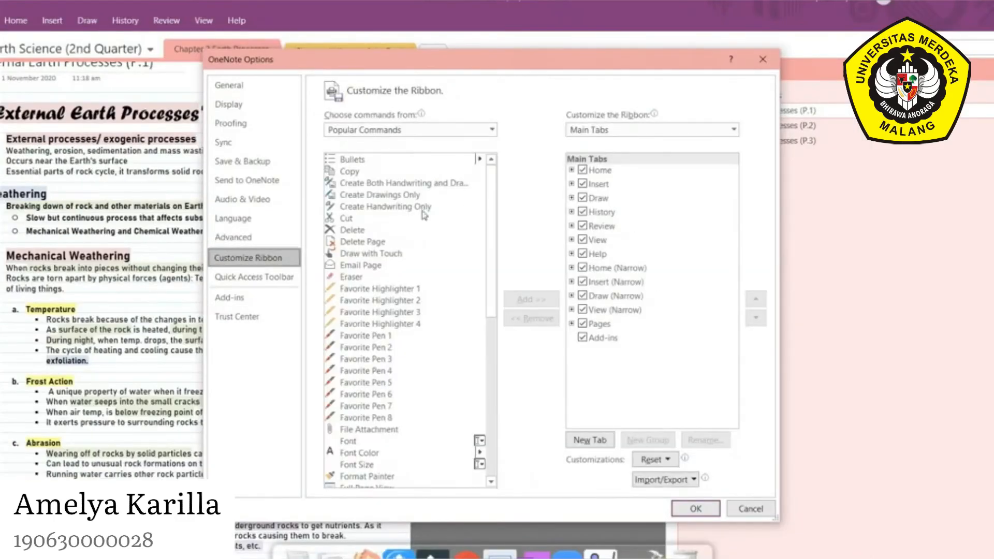
pyautogui.scroll(-5, 423, 214)
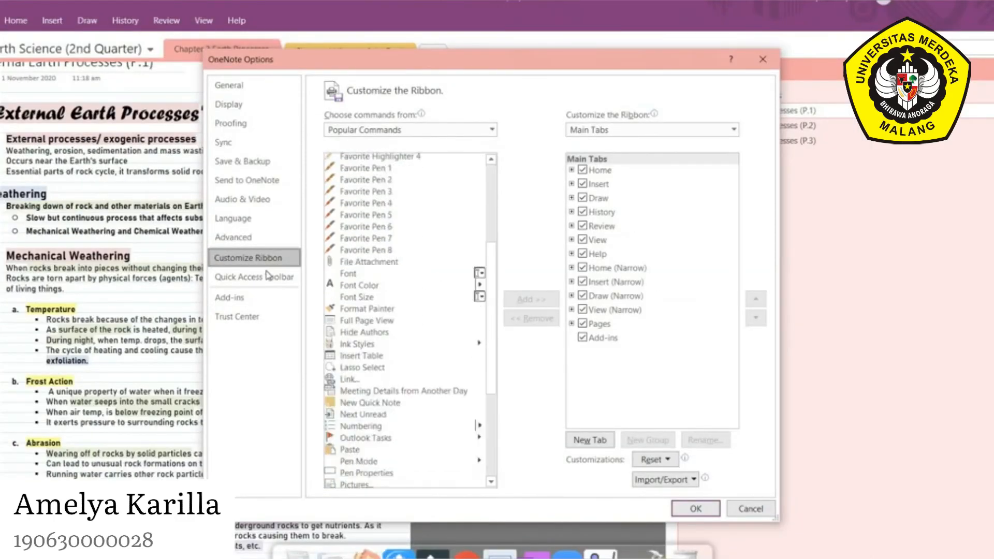
pyautogui.click(267, 275)
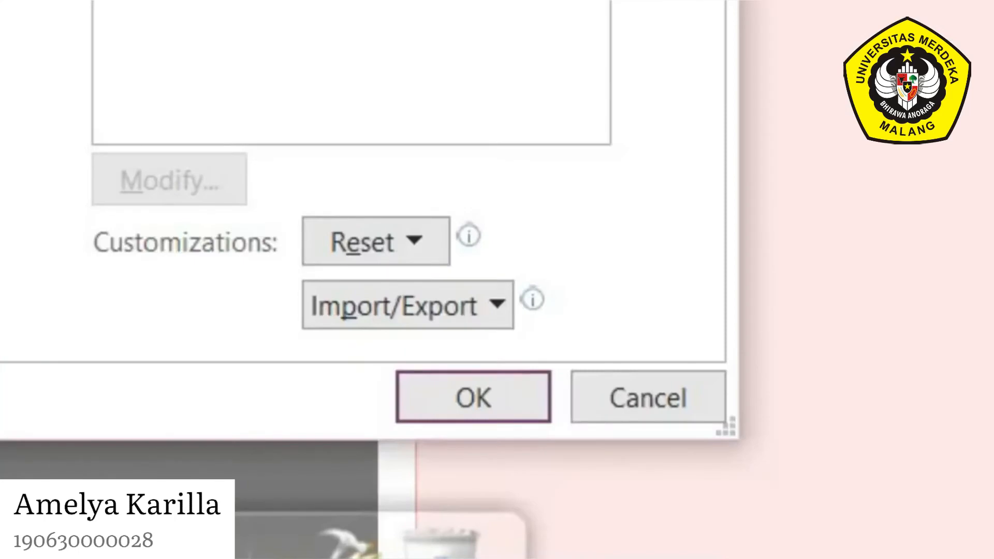
pyautogui.click(488, 408)
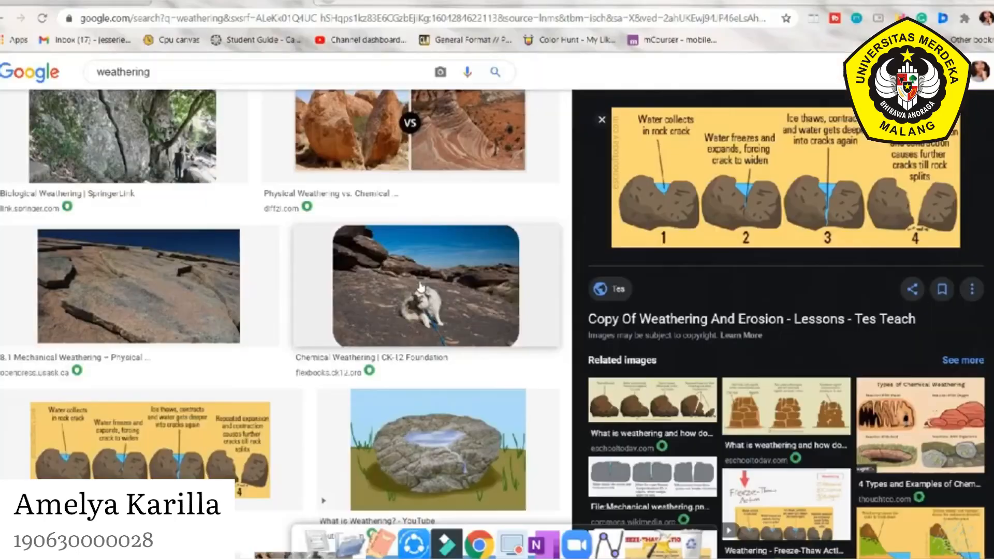
# Copy the four-stage rock crack freezing diagram from the weathering image results and return to the OneNote notes
pyautogui.scroll(-10, 175, 66)
pyautogui.scroll(5, 175, 67)
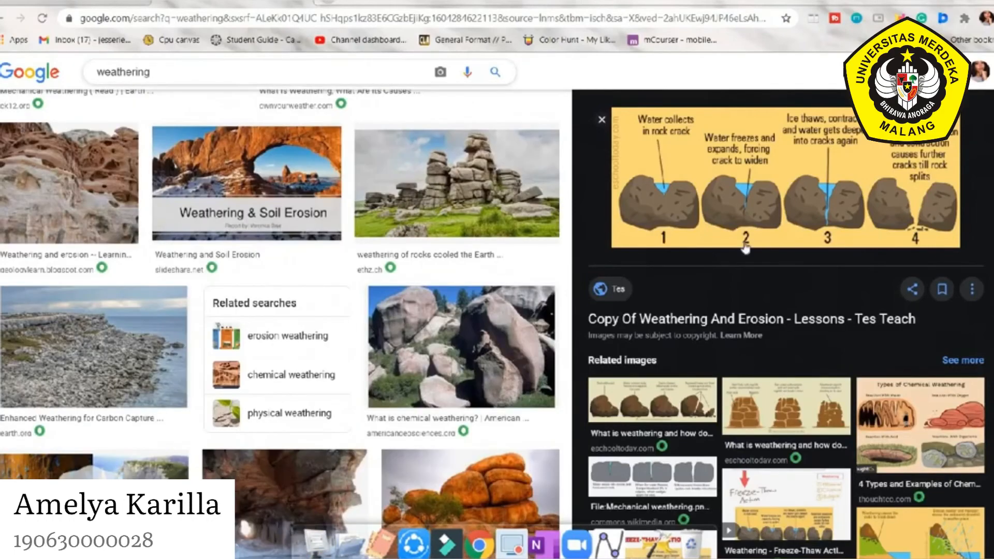
pyautogui.rightClick(735, 230)
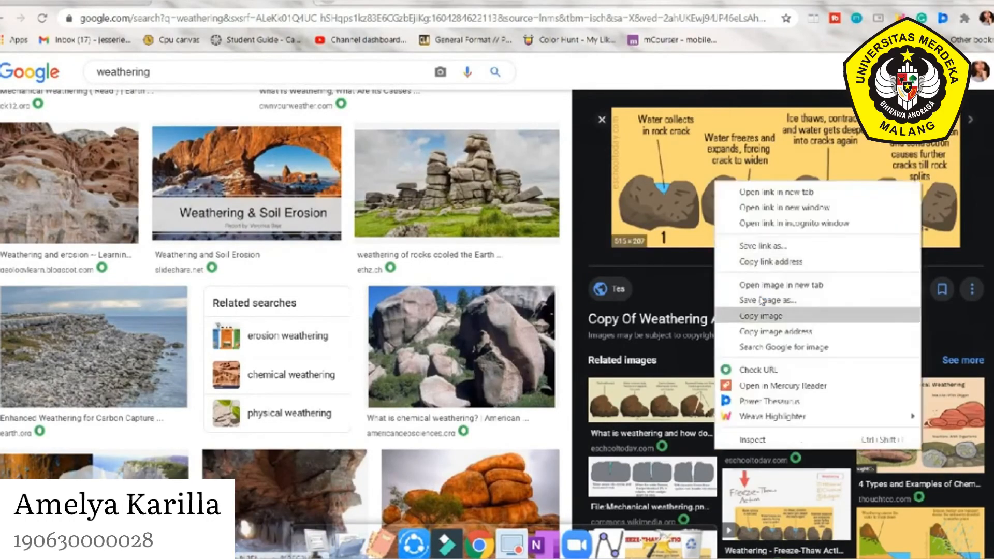
pyautogui.click(755, 313)
pyautogui.click(545, 540)
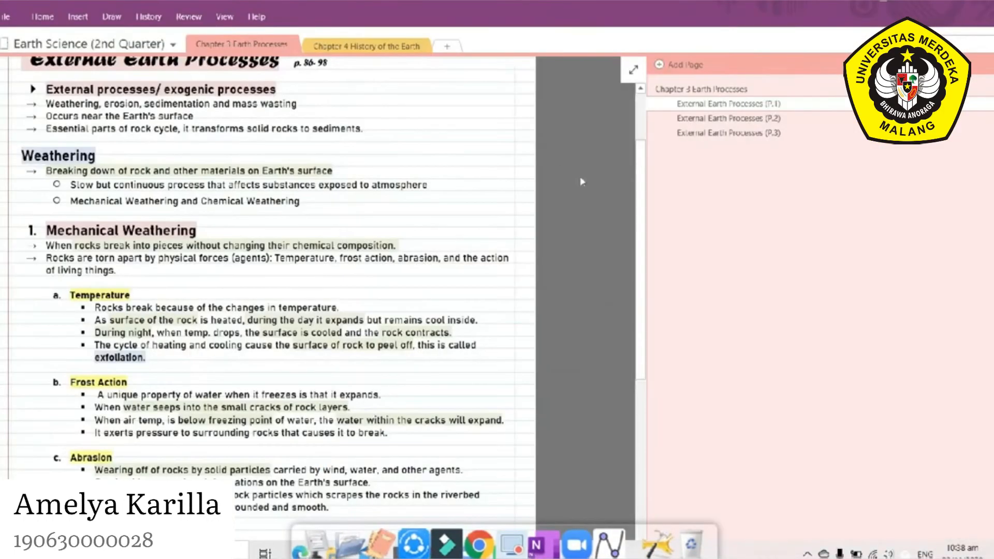
# Paste the copied diagram into the Frost Action list below the bullet about water seeping into rock layers
pyautogui.scroll(-4, 367, 236)
pyautogui.click(66, 19)
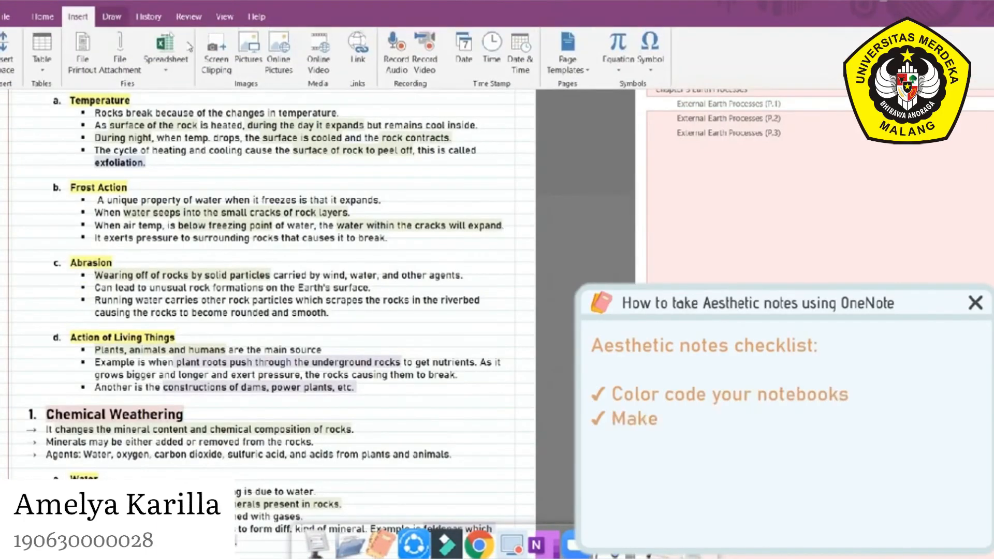
pyautogui.click(245, 48)
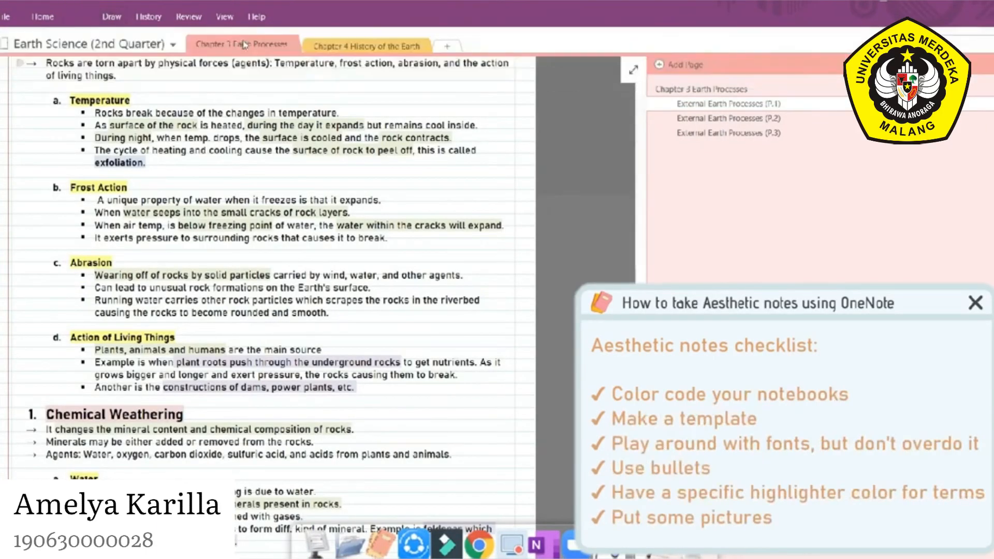
pyautogui.doubleClick(155, 86)
pyautogui.doubleClick(165, 113)
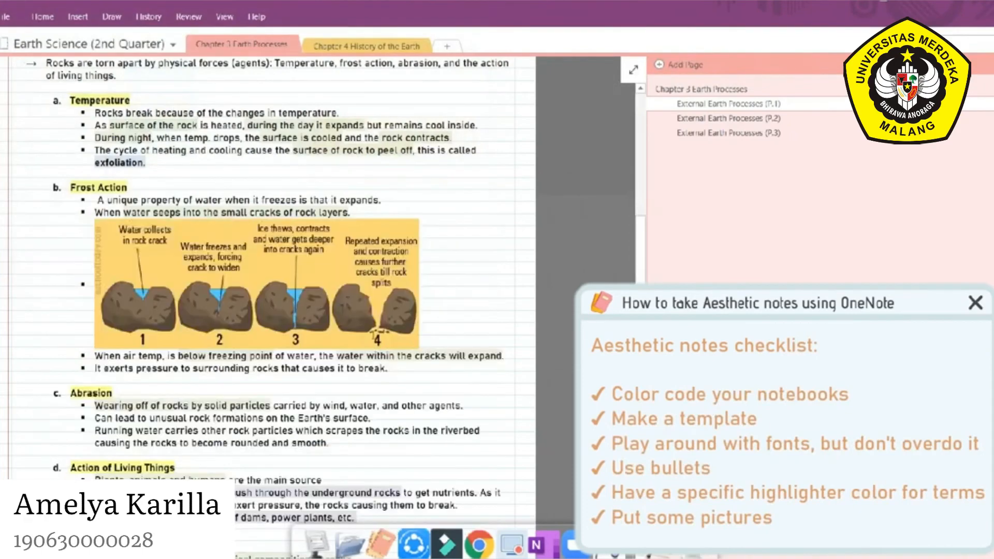
# Shrink the weathering diagram and move it below the last Frost Action bullet, above the Abrasion heading
pyautogui.scroll(-1, 454, 308)
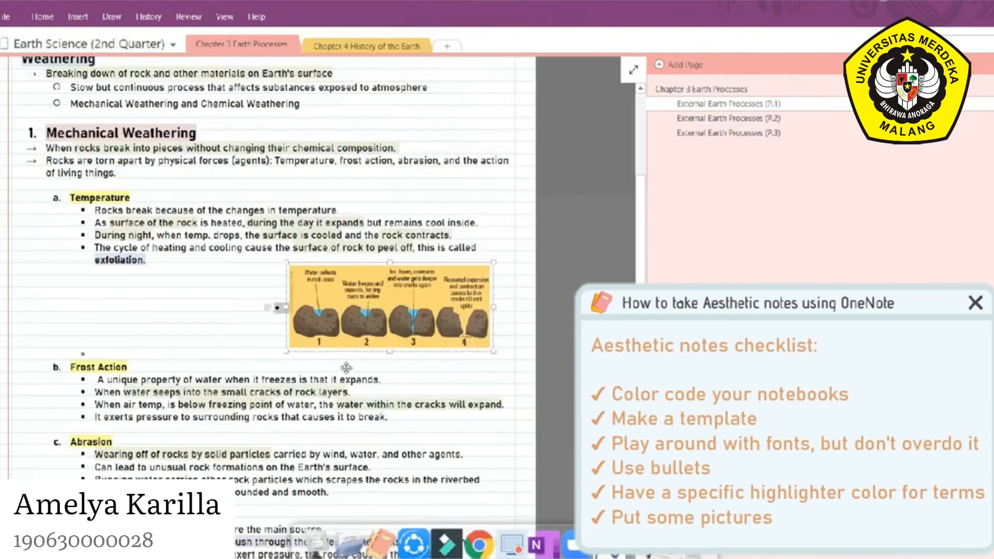
pyautogui.moveTo(341, 397); pyautogui.dragTo(382, 384)
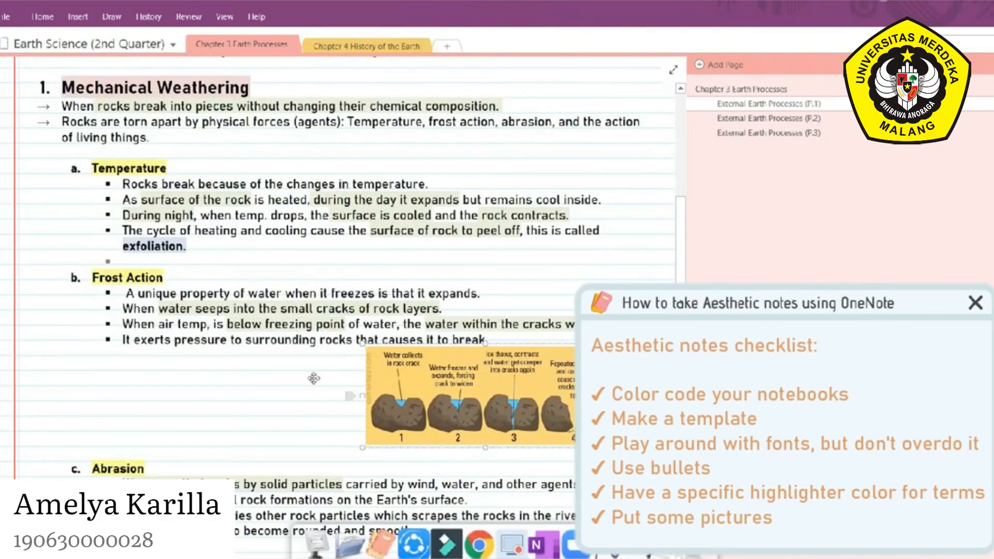
pyautogui.moveTo(313, 378); pyautogui.dragTo(282, 381)
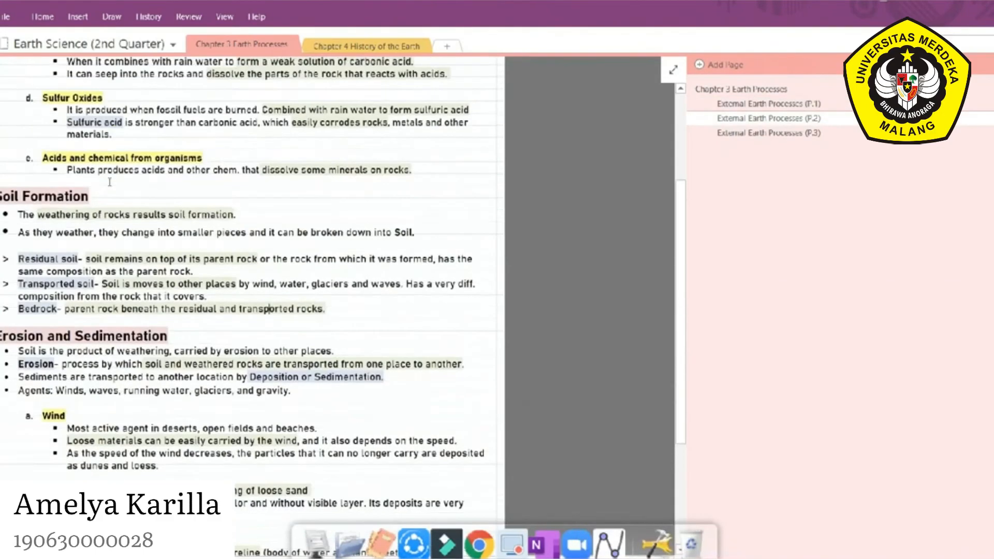
pyautogui.scroll(3, 63, 146)
pyautogui.hotkey('ctrl', 'v')
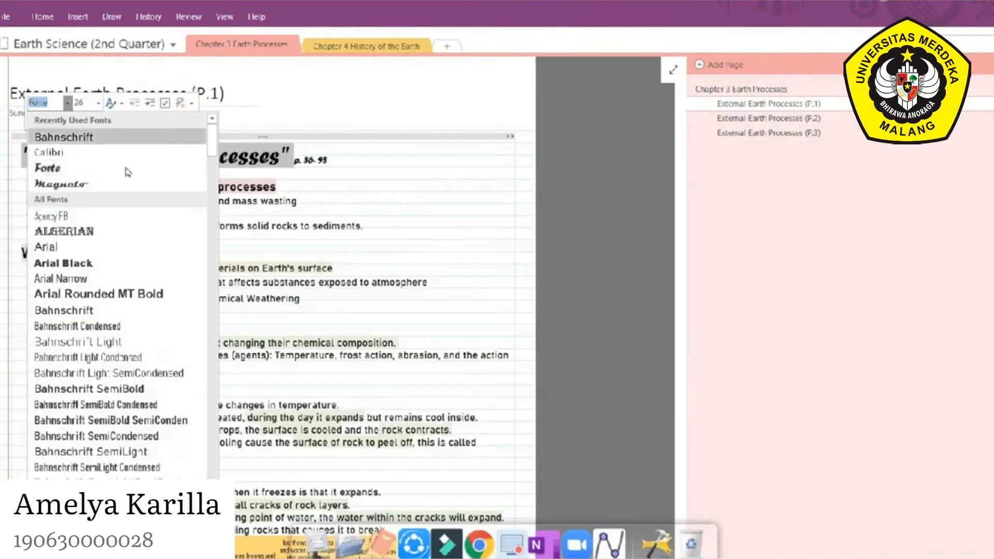
pyautogui.scroll(-5, 137, 239)
pyautogui.scroll(-15, 150, 318)
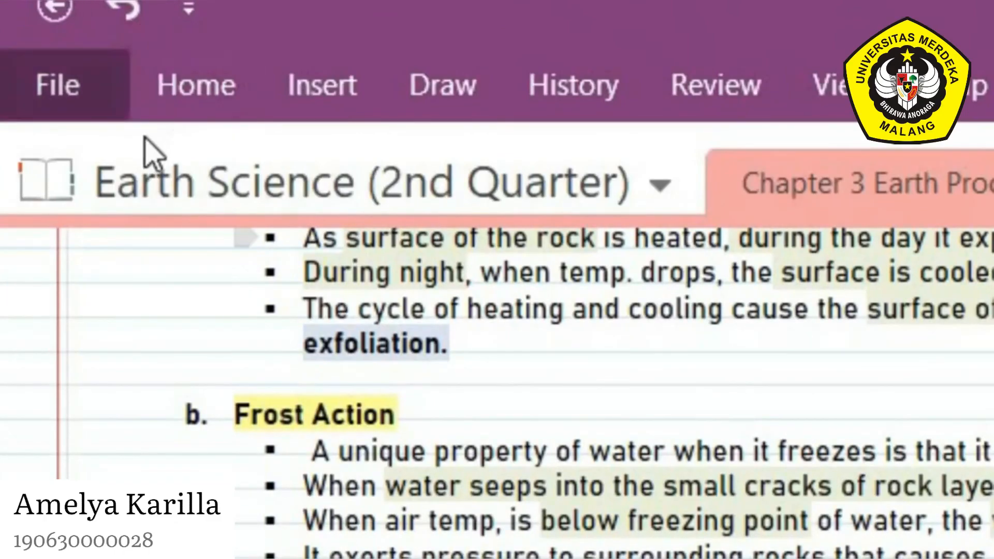
# Print pages 1-4 of the page group on the Canon G1010 series printer with the paper size set to Custom size
pyautogui.click(57, 85)
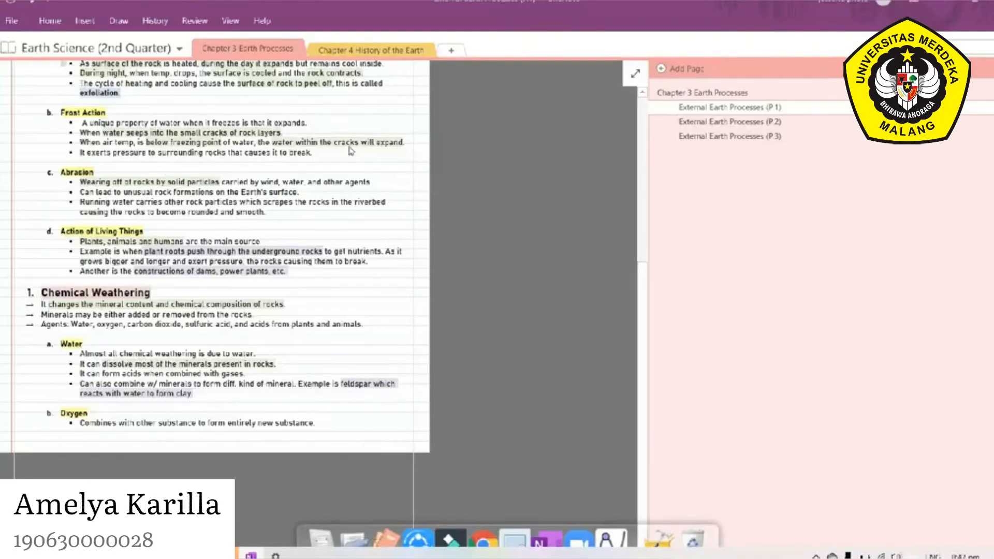
pyautogui.click(646, 191)
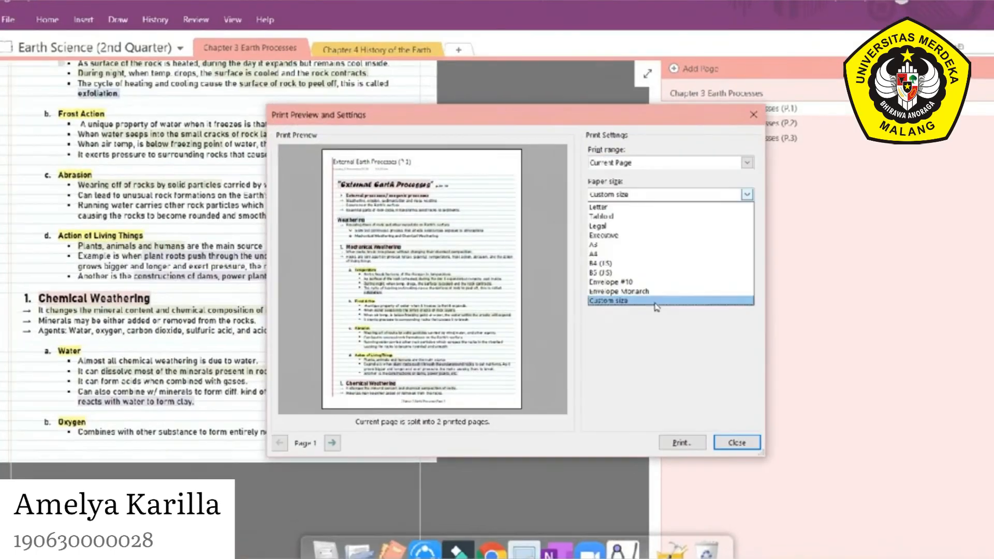
pyautogui.click(658, 300)
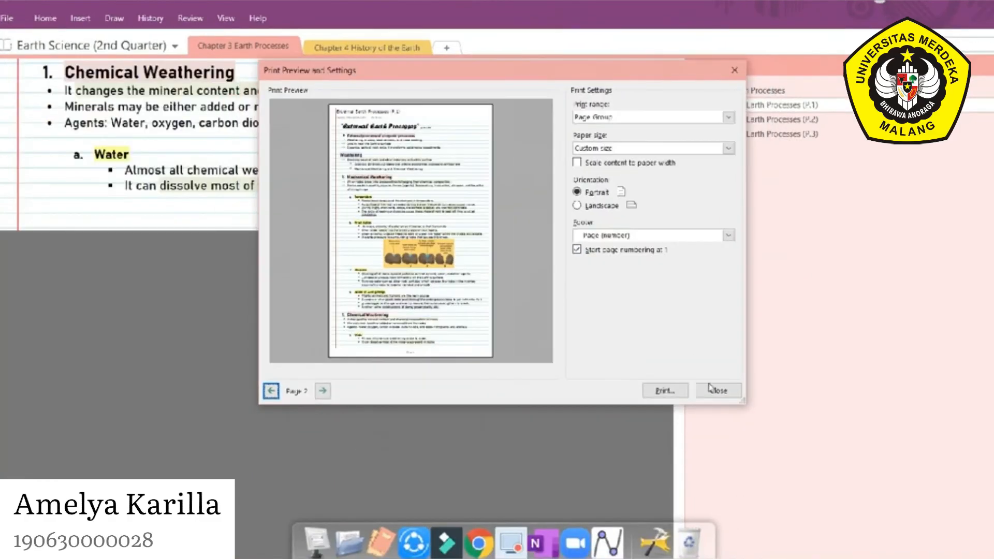
pyautogui.click(664, 391)
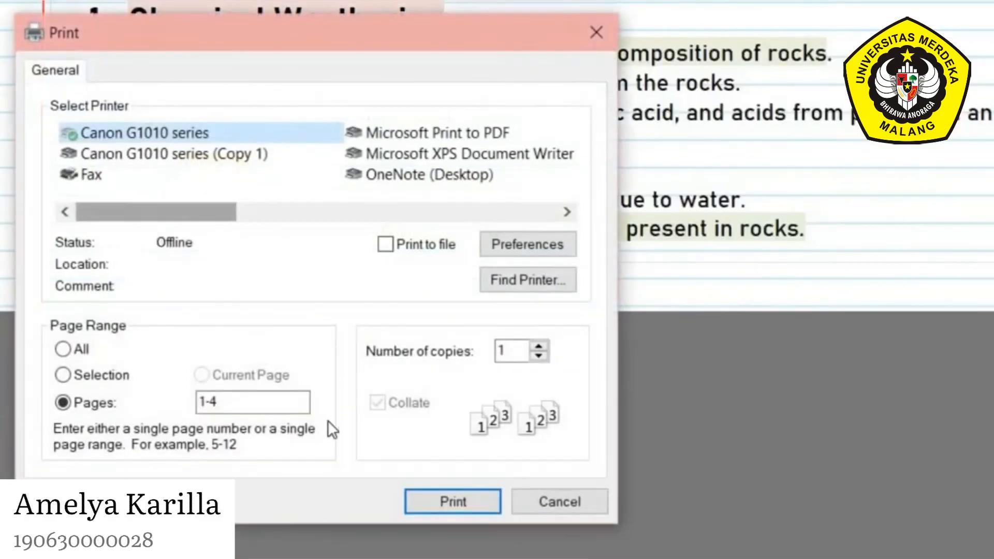
pyautogui.click(451, 501)
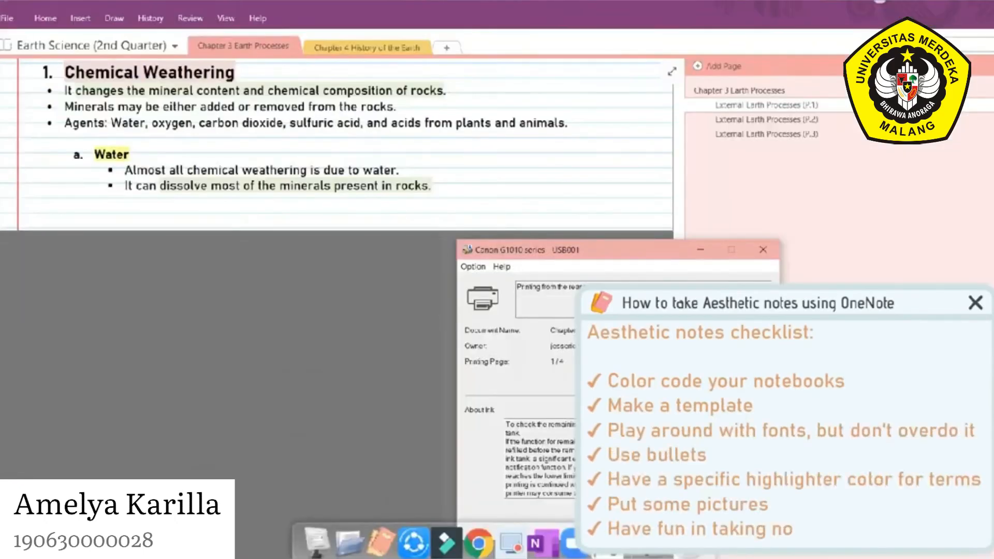